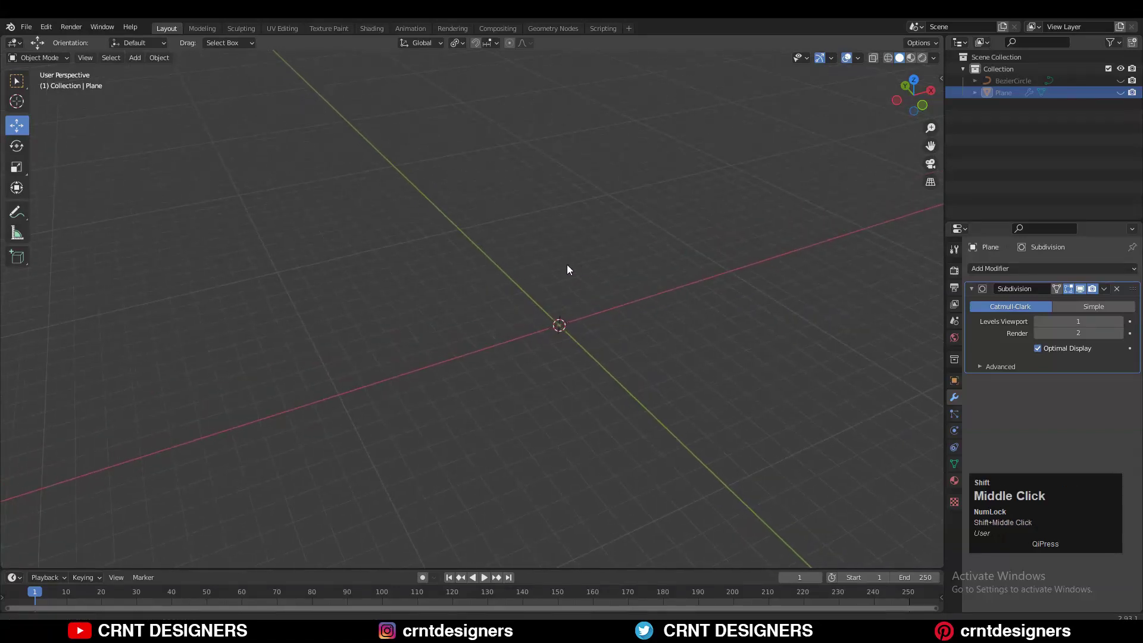
- Add a mesh plane at the origin and view it from directly above
key("shift+a")
mouse_move(544, 260)
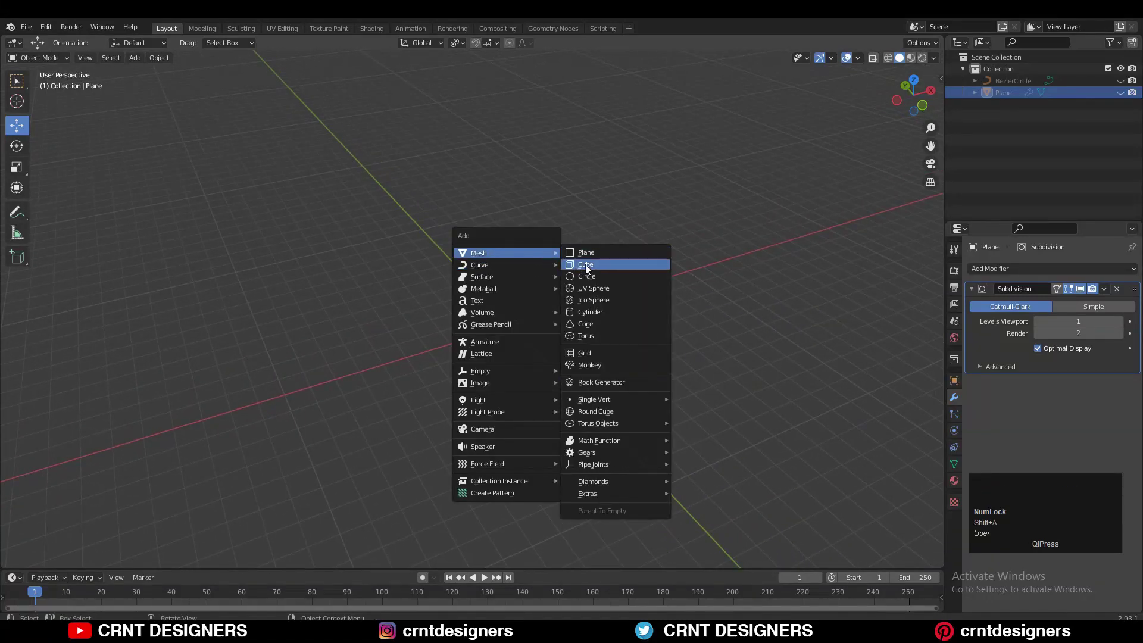
left_click(587, 252)
left_click(907, 82)
scroll(609, 297, "up", 6)
middle_click_drag(602, 316, 502, 251, "shift")
- Divide the plane into four quarters with one centred vertical and one centred horizontal loop cut
key("Tab")
left_click(481, 218)
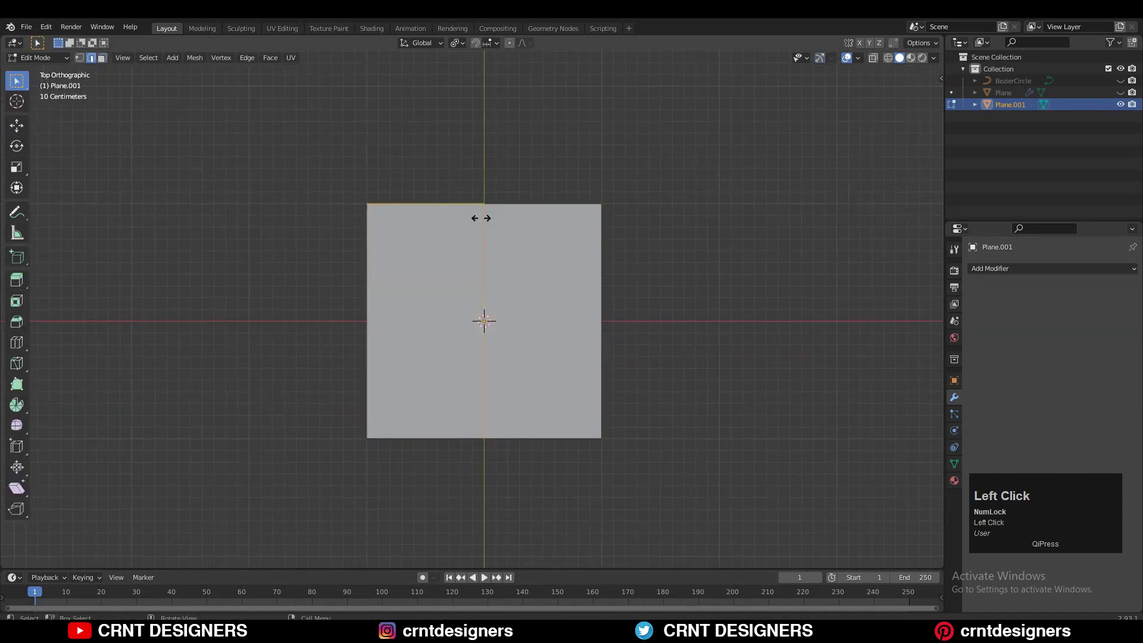
right_click(543, 267)
left_click(484, 321)
right_click(484, 322)
- Bevel the plane's centre vertex with a width of 0.7 m to form a diamond-shaped face
key("1")
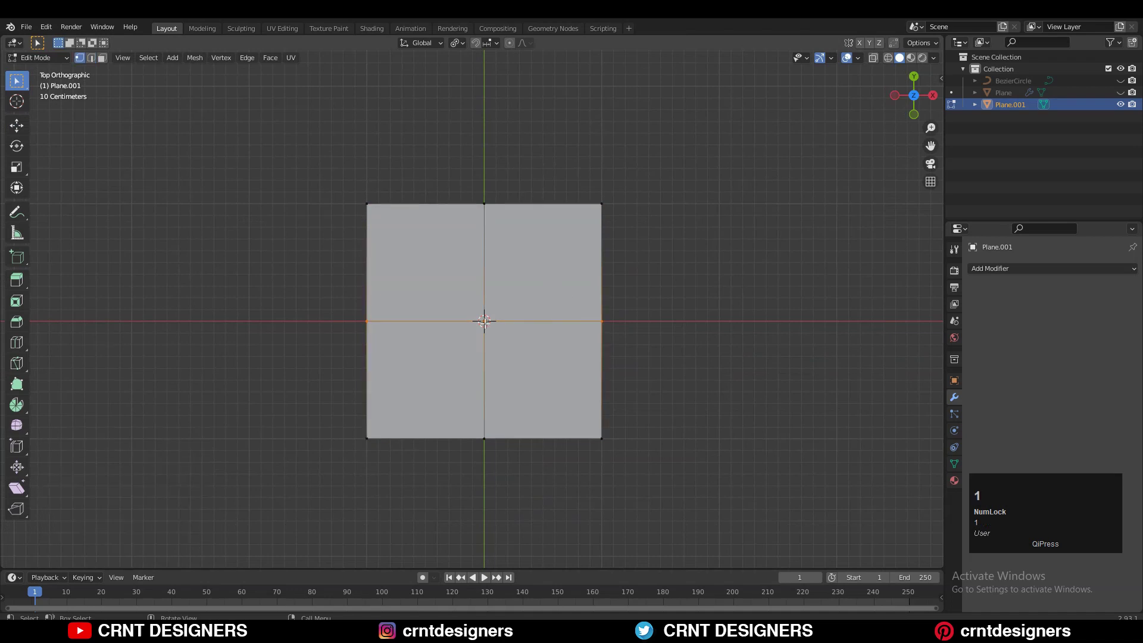
left_click(874, 60)
left_click(874, 59)
key("ctrl+v")
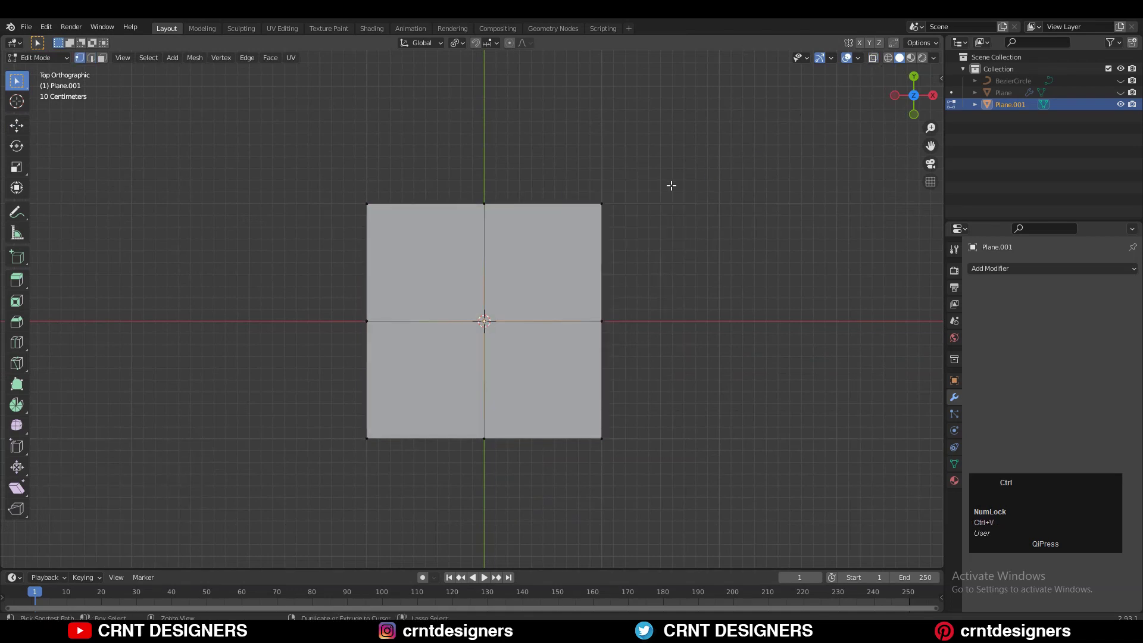
key("ctrl+b")
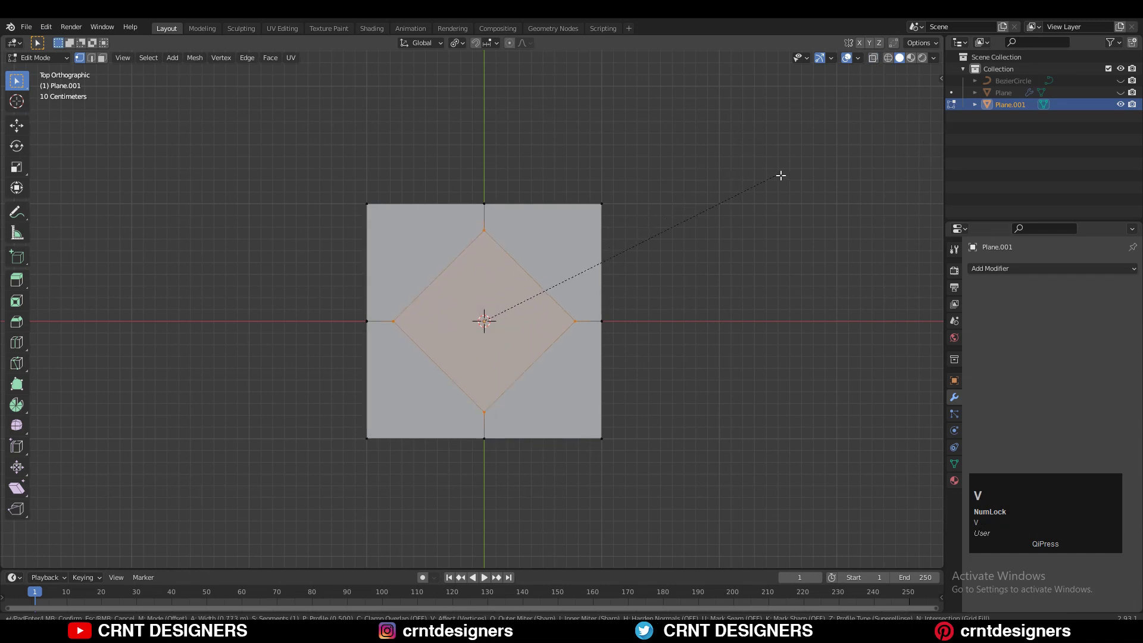
left_click(752, 174)
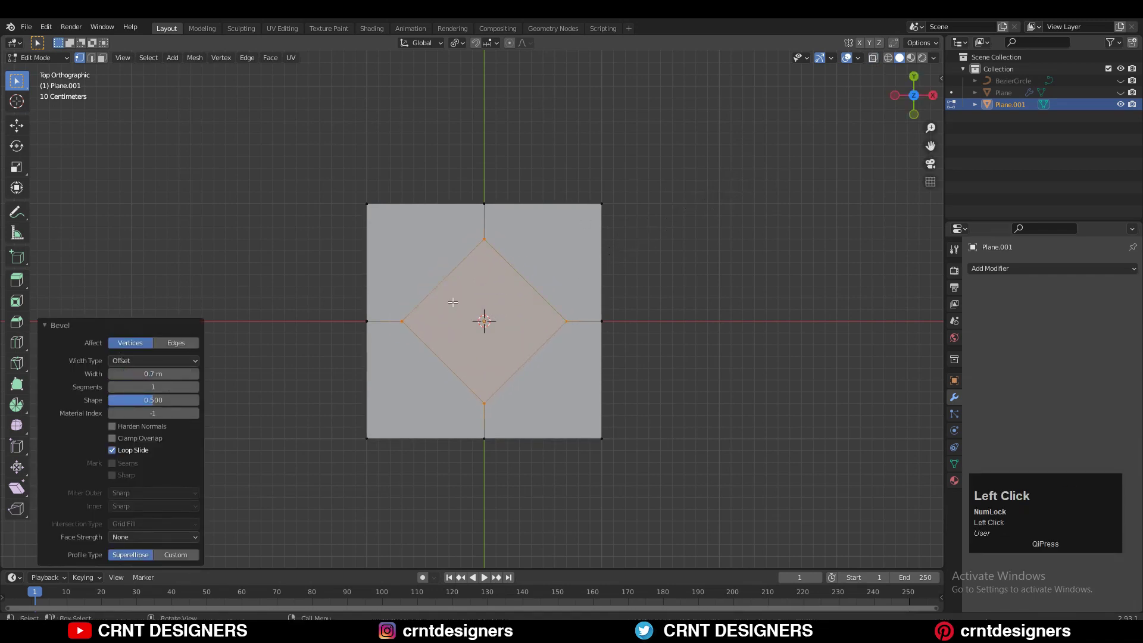
- Add two crossing centred loop cuts through the diamond face
key("ctrl+r")
left_click(444, 285)
right_click(444, 285)
key("ctrl+r")
left_click(466, 302)
right_click(466, 303)
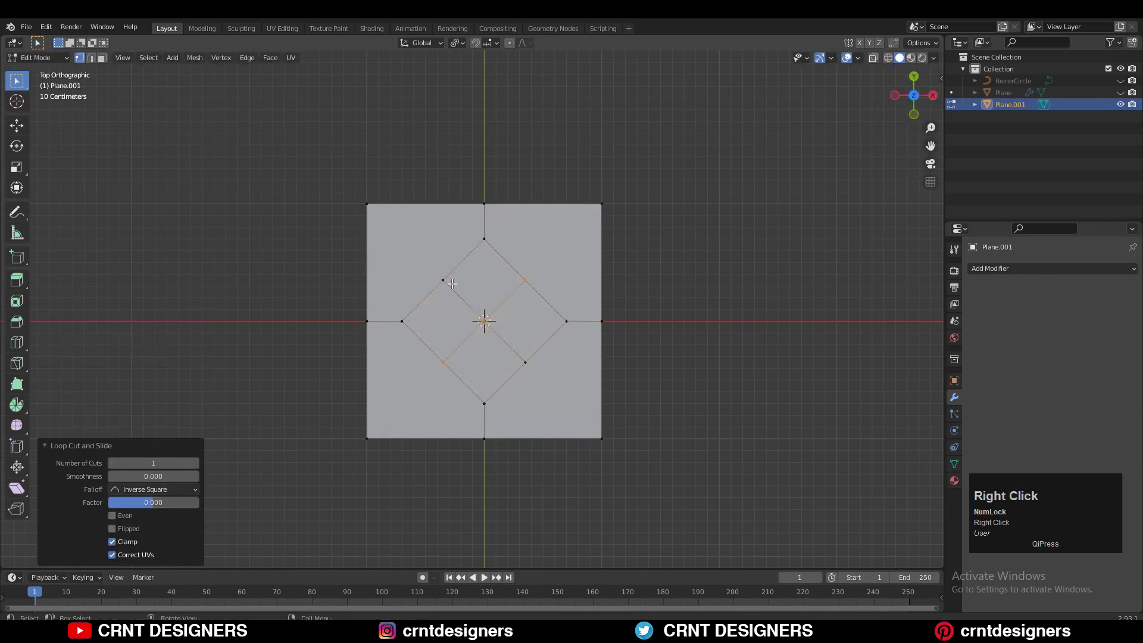
- Connect each midpoint vertex of the diamond's sides to the nearest corner of the plane
left_click(443, 280)
right_click(401, 211)
left_click(381, 316)
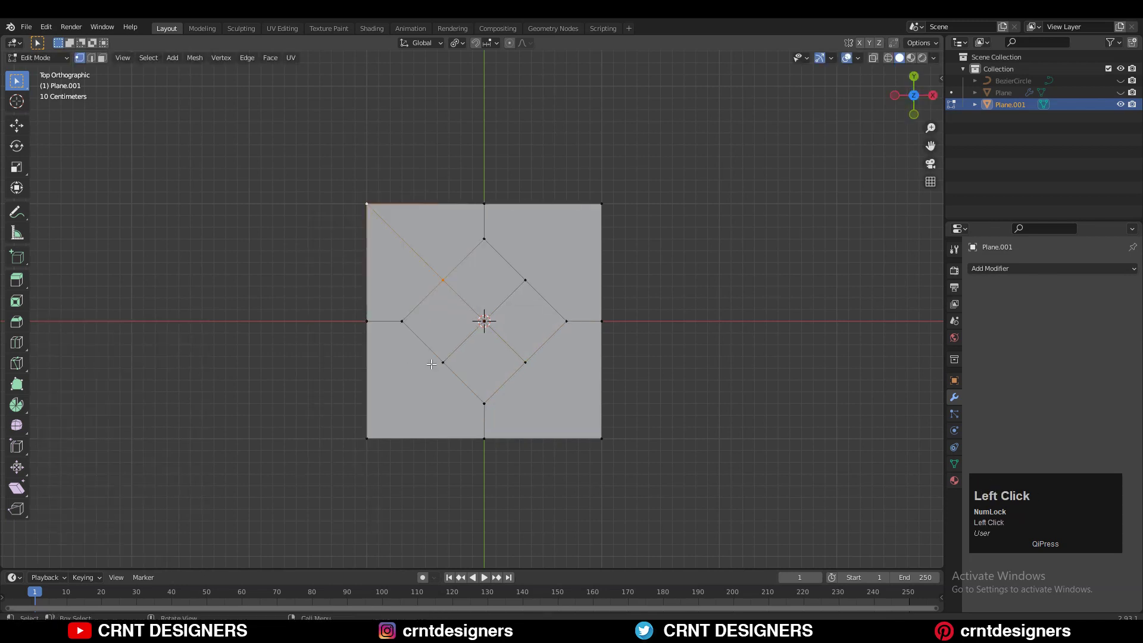
left_click(351, 425, "shift")
right_click(350, 378)
left_click(350, 377)
left_click(599, 436, "shift")
right_click(592, 351)
left_click(592, 351)
right_click(615, 189)
left_click(616, 189)
- Reshape the central diamond into a regular octagon with the LoopTools Circle operation
right_click(499, 302)
mouse_move(512, 284)
left_click(553, 296)
- Inset the octagon's faces by about 0.047 m and delete the inner faces to open a hole
scroll(615, 321, "up", 2)
scroll(628, 281, "down", 3)
key("i")
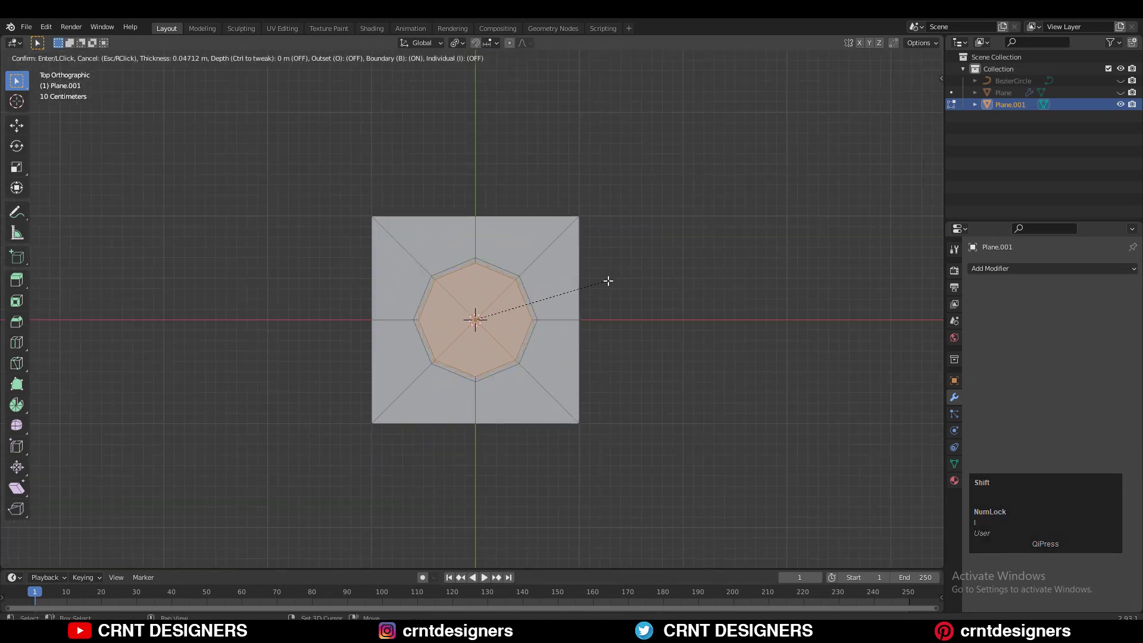
left_click(607, 280)
key("x")
left_click(548, 292)
key("Tab")
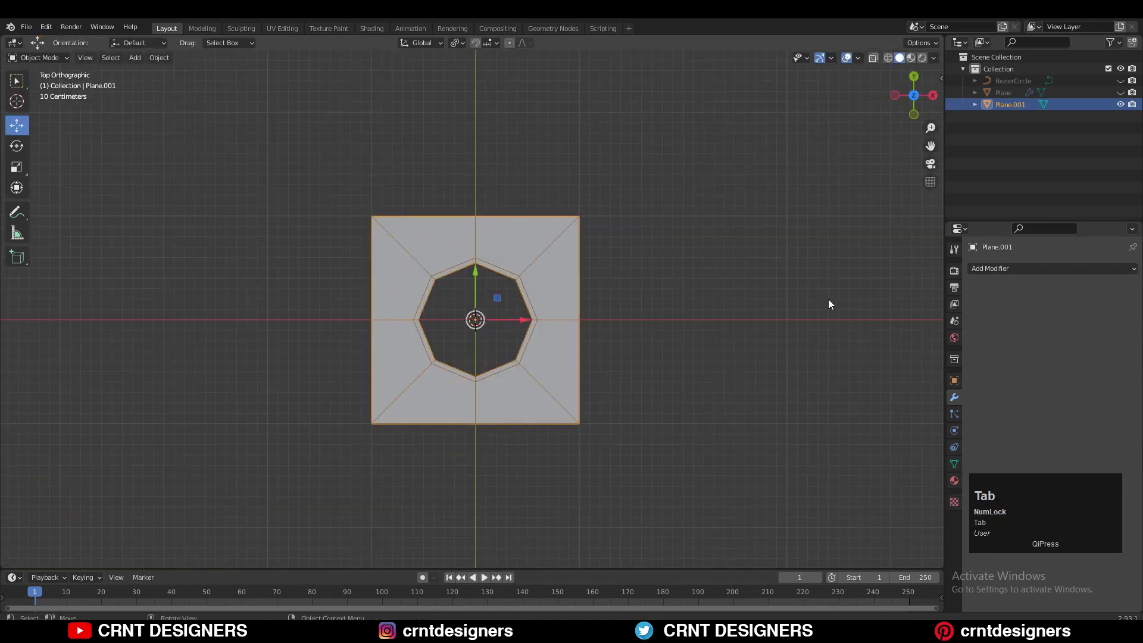
- Add an Array modifier to the tile with a count of 3 and relative offset factors X 0 and Y 1
middle_click_drag(680, 322, 630, 293, "shift")
left_click(1063, 271)
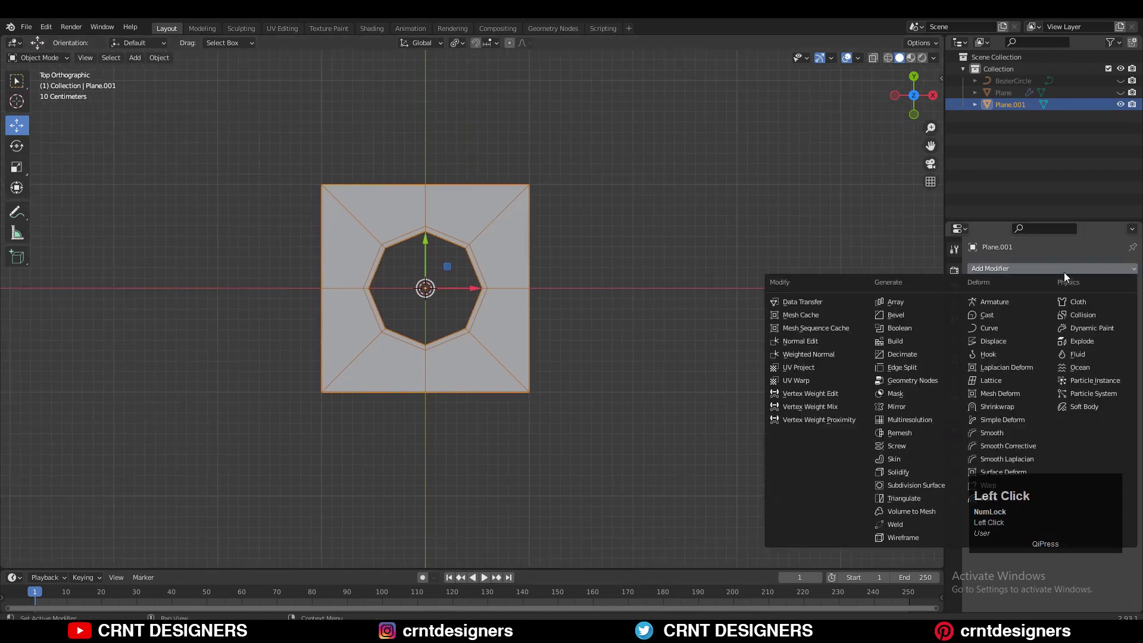
left_click(896, 303)
middle_click_drag(811, 301, 833, 346, "ctrl")
left_click(1065, 369)
type("1")
left_click(1024, 372)
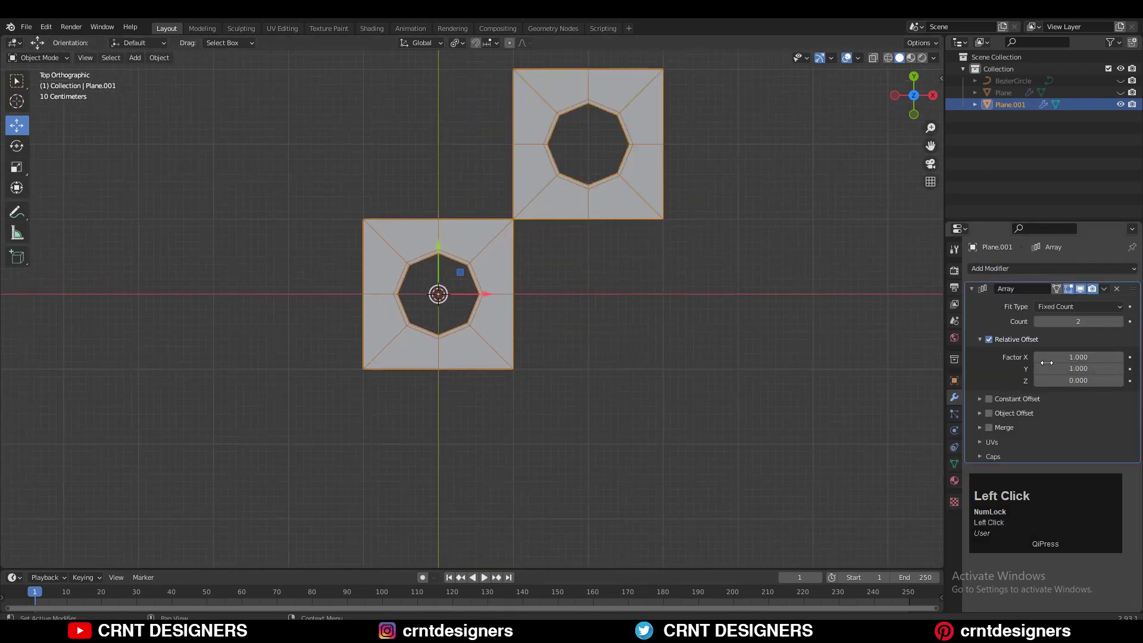
type("0")
left_click(1012, 370)
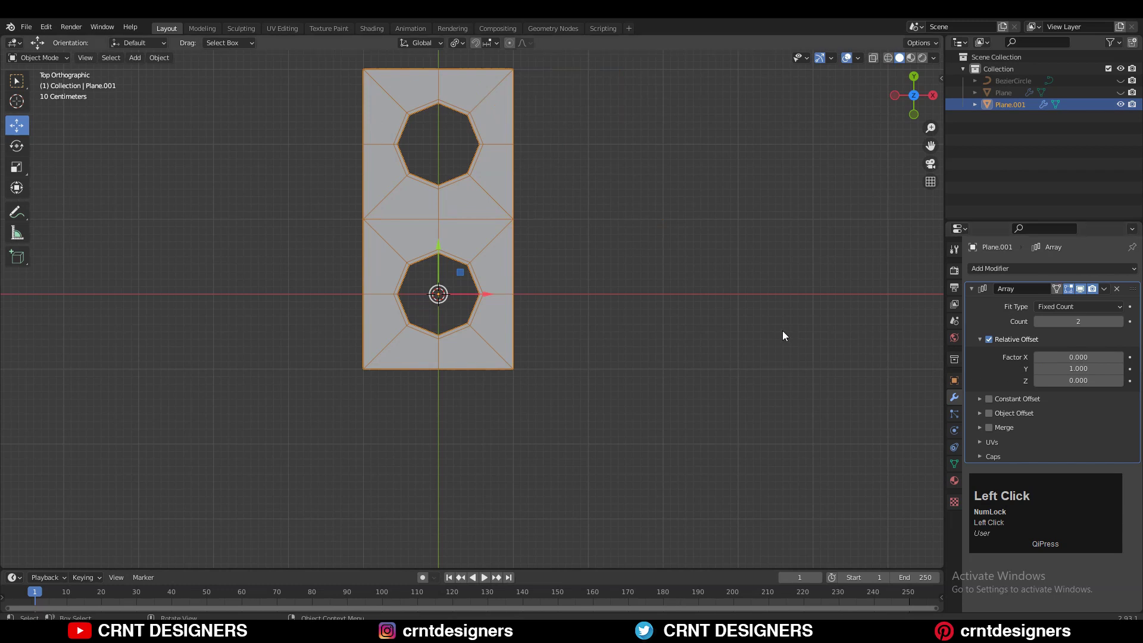
left_click(1119, 321)
scroll(599, 265, "down", 3)
middle_click_drag(620, 309, 611, 357, "shift")
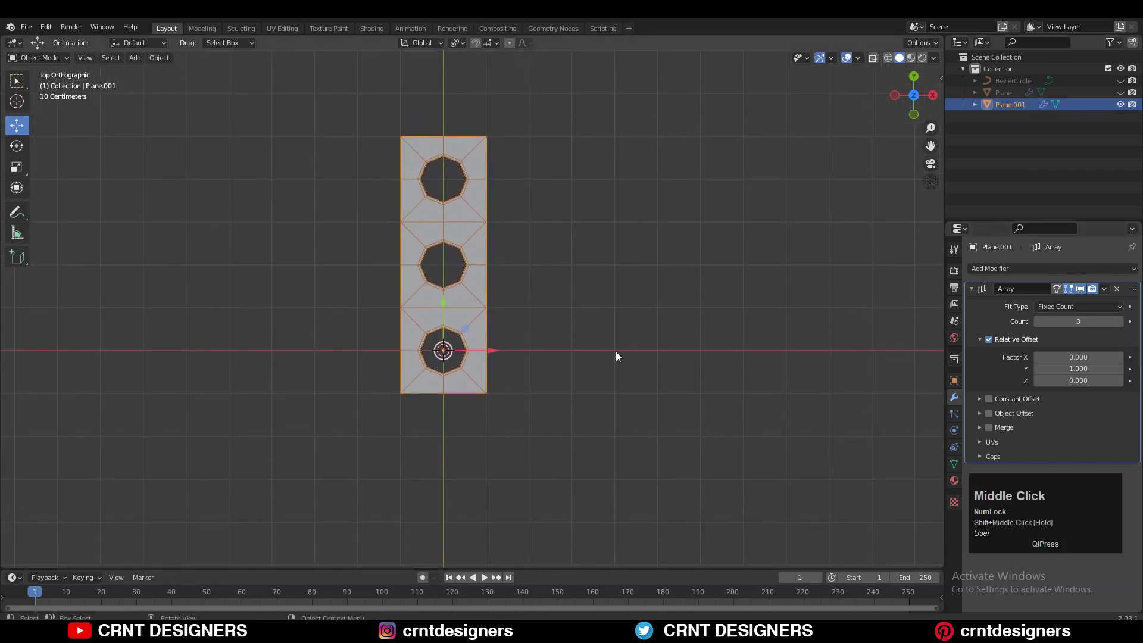
- Duplicate the tile column, moving the copy 2 m along X and one tile up along Y
key("shift+d")
right_click(490, 347)
left_click_drag(491, 347, 571, 345, "ctrl")
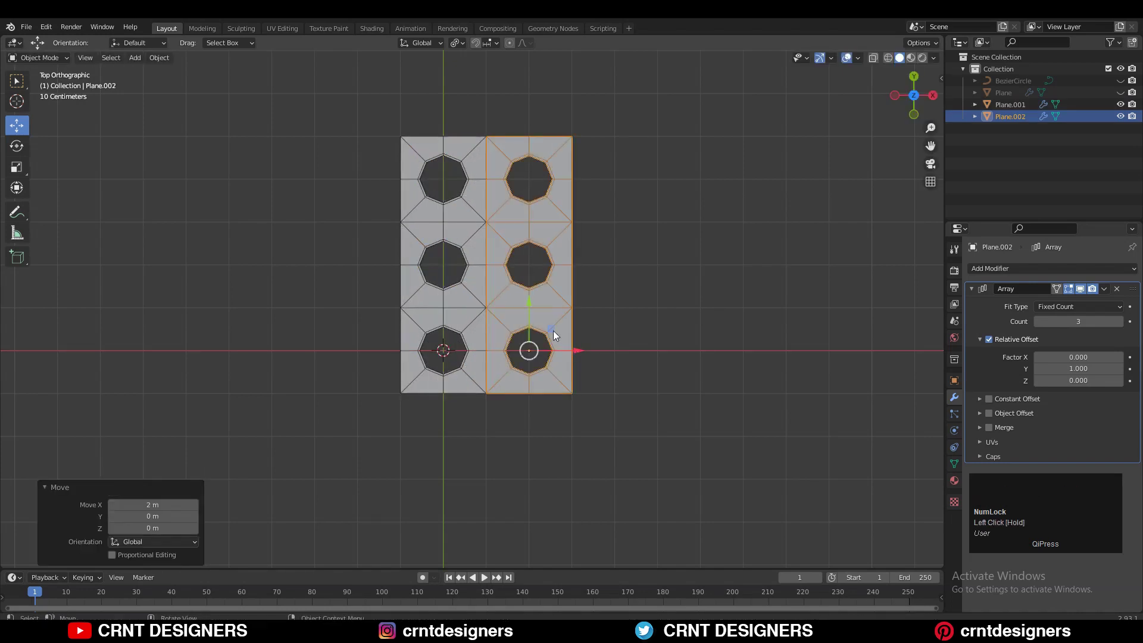
left_click_drag(530, 306, 542, 233, "ctrl")
middle_click_drag(591, 301, 619, 365, "shift")
- Apply the Array modifiers of both tile columns, with Merge enabled on the raised column
left_click(501, 312)
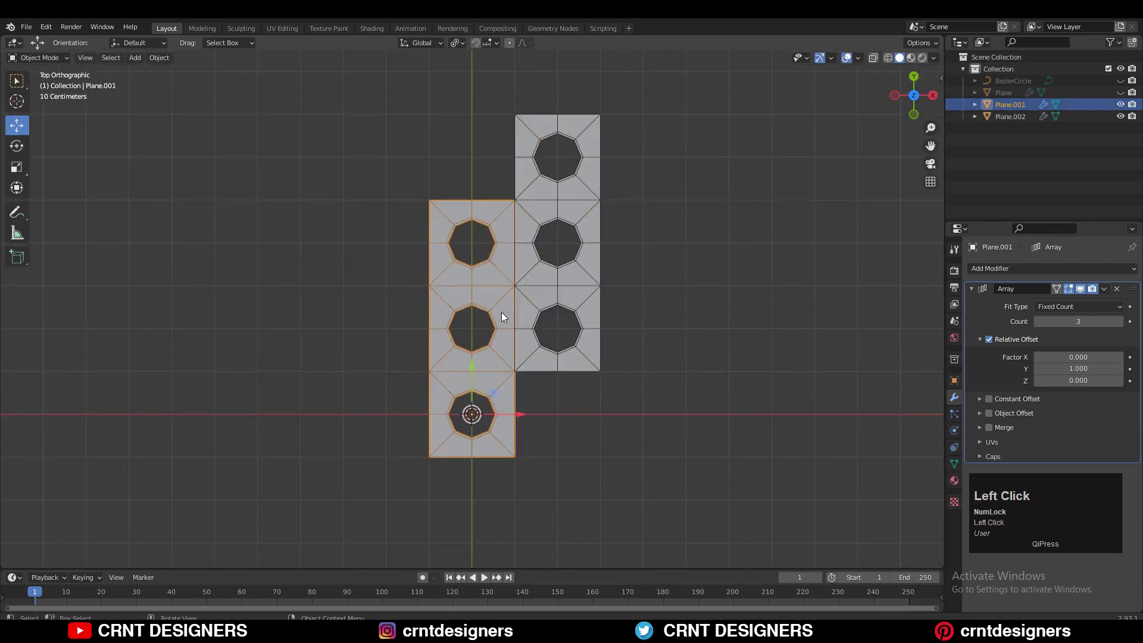
left_click(524, 254)
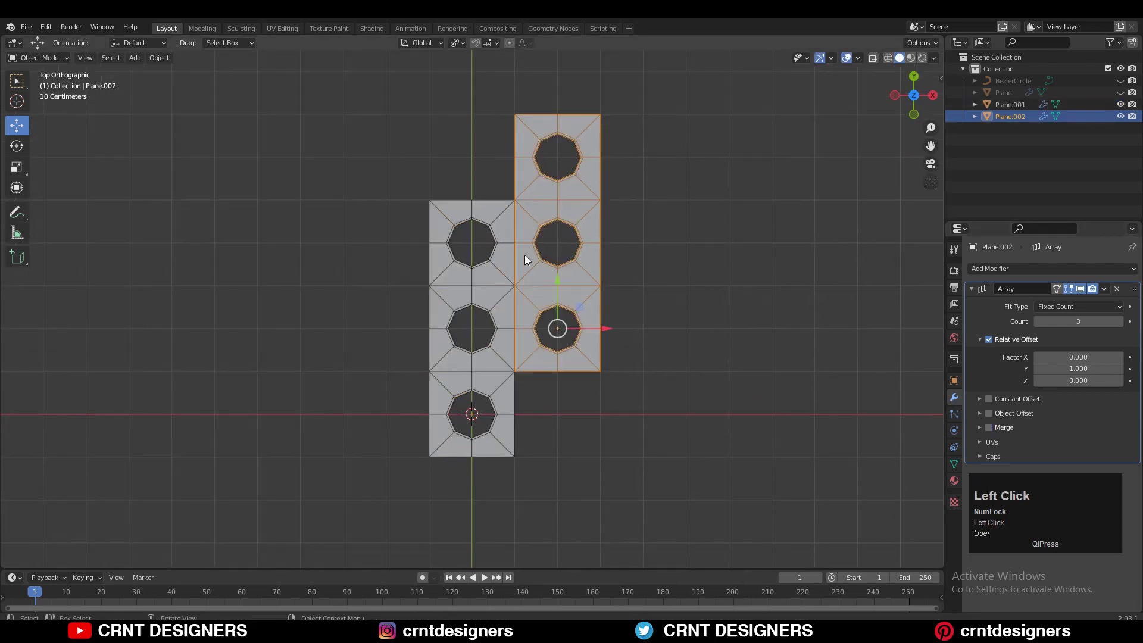
left_click(509, 302)
left_click(1104, 288)
left_click(1088, 302)
left_click(616, 279)
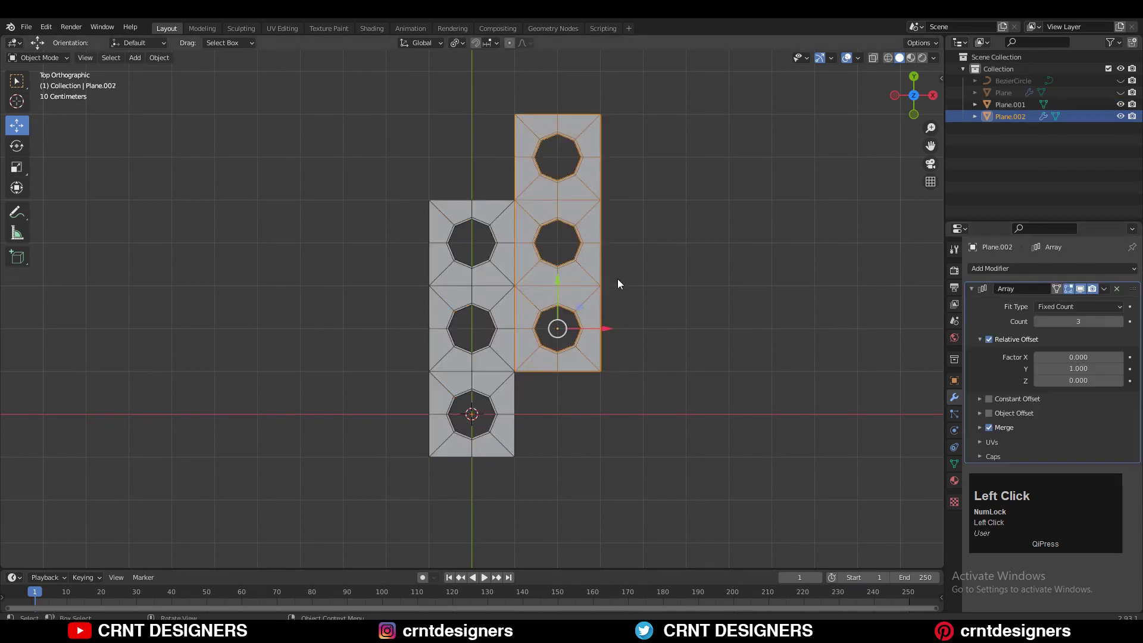
left_click(1106, 288)
left_click(1073, 302)
- Join the two tile columns into a single object
left_click_drag(727, 154, 300, 453)
right_click(580, 308)
left_click(576, 323)
key("Tab")
key("Tab")
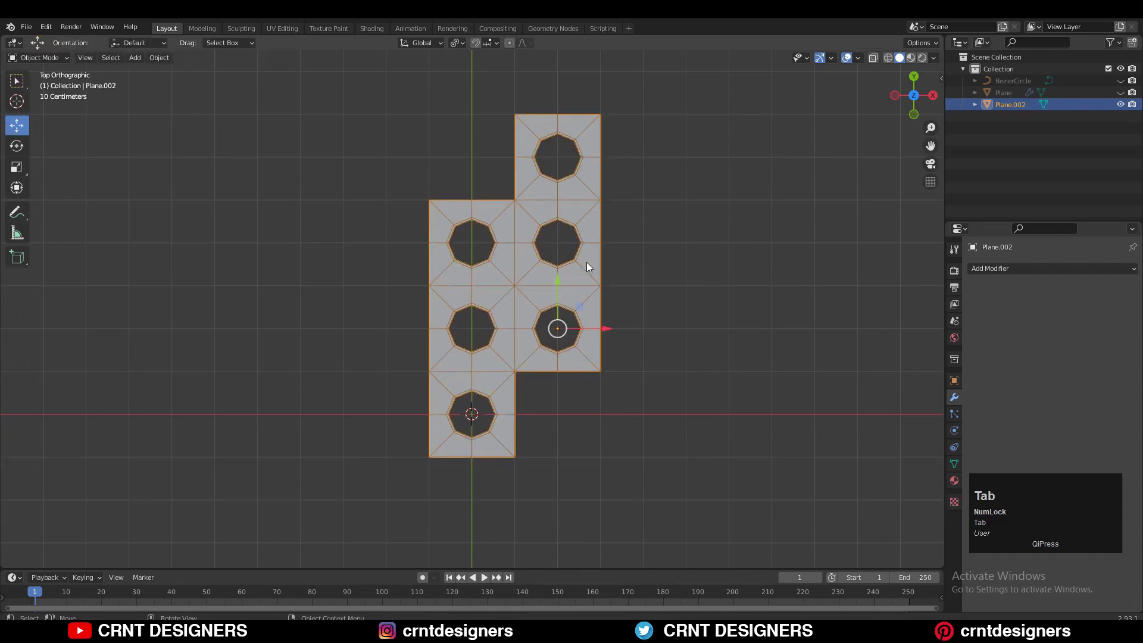
- Merge all vertices of the joined mesh by distance
key("Tab")
left_click(636, 223)
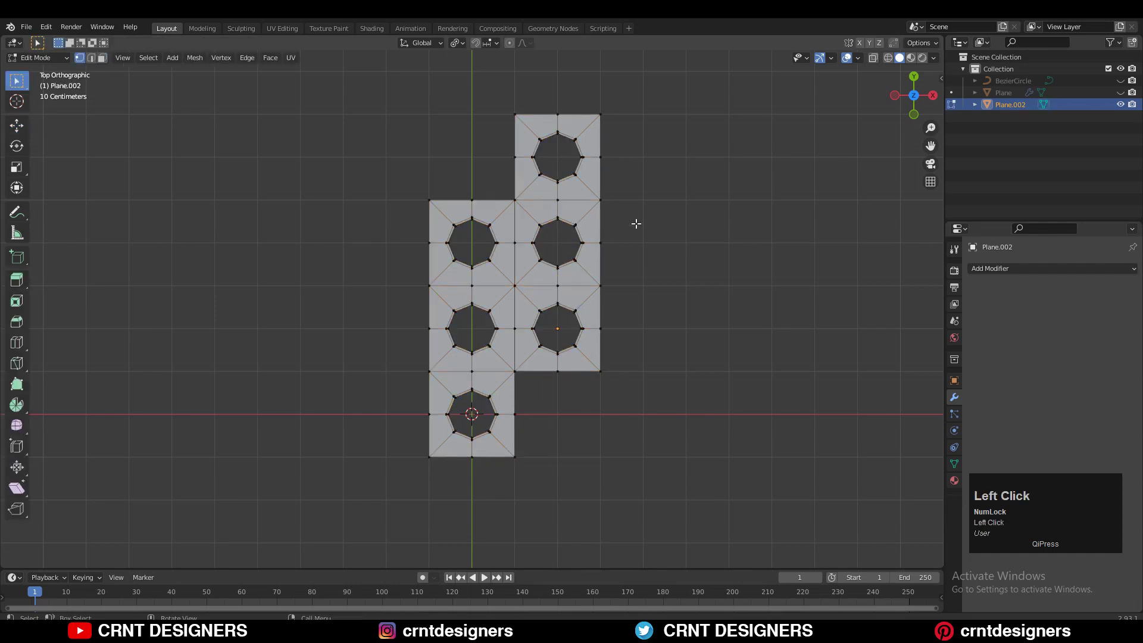
key("a")
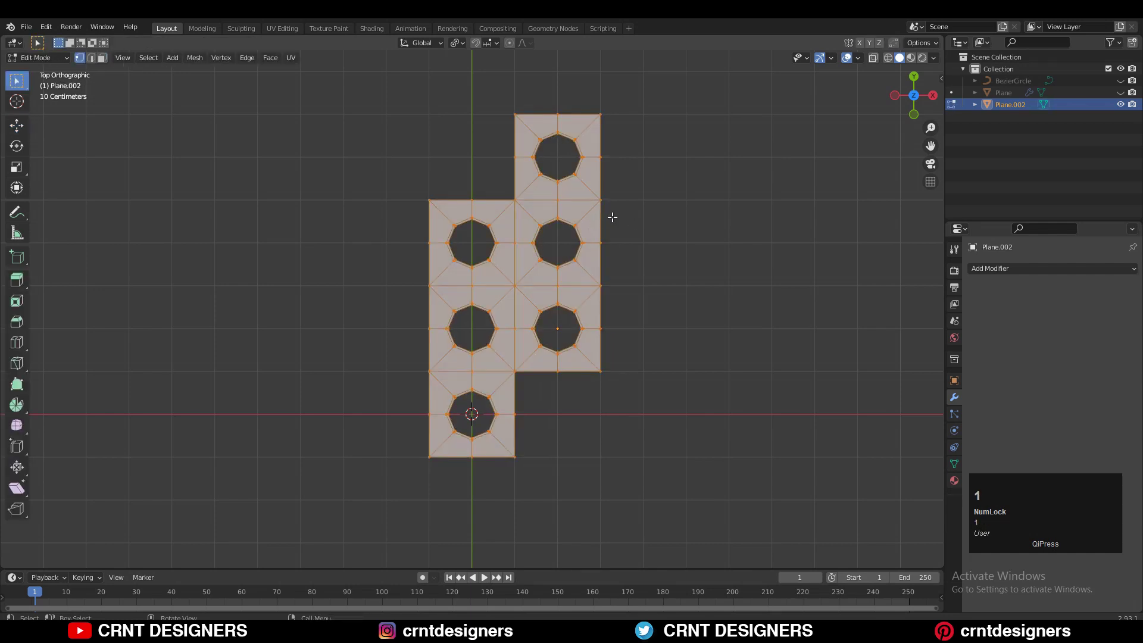
key("m")
left_click(615, 216)
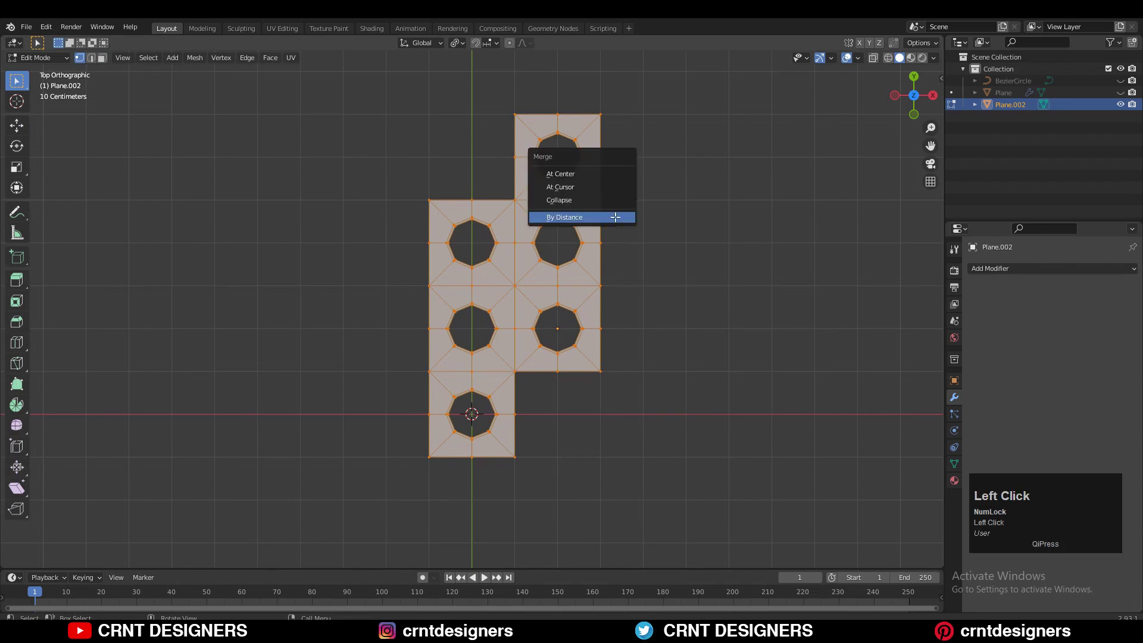
mouse_move(614, 226)
middle_mouse_down("shift")
mouse_move(592, 224)
mouse_move(610, 237)
middle_mouse_up("shift")
left_click(603, 228)
key("Tab")
- Add an Array modifier to the joined tiles with X factor 1, Merge enabled and a count of 4
left_click(1050, 270)
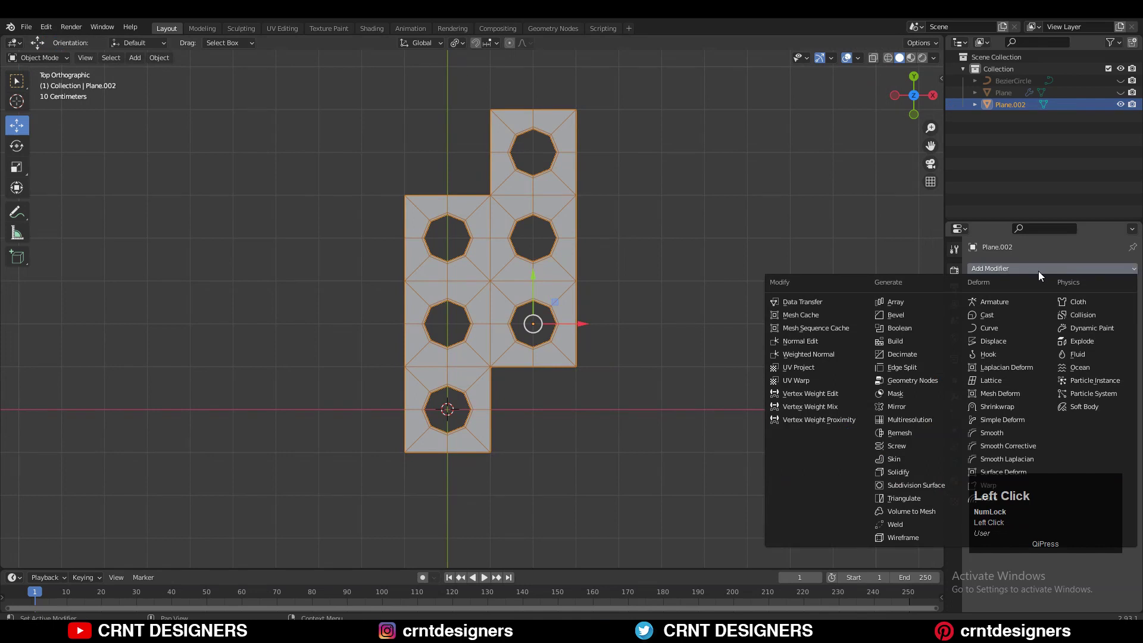
left_click(914, 304)
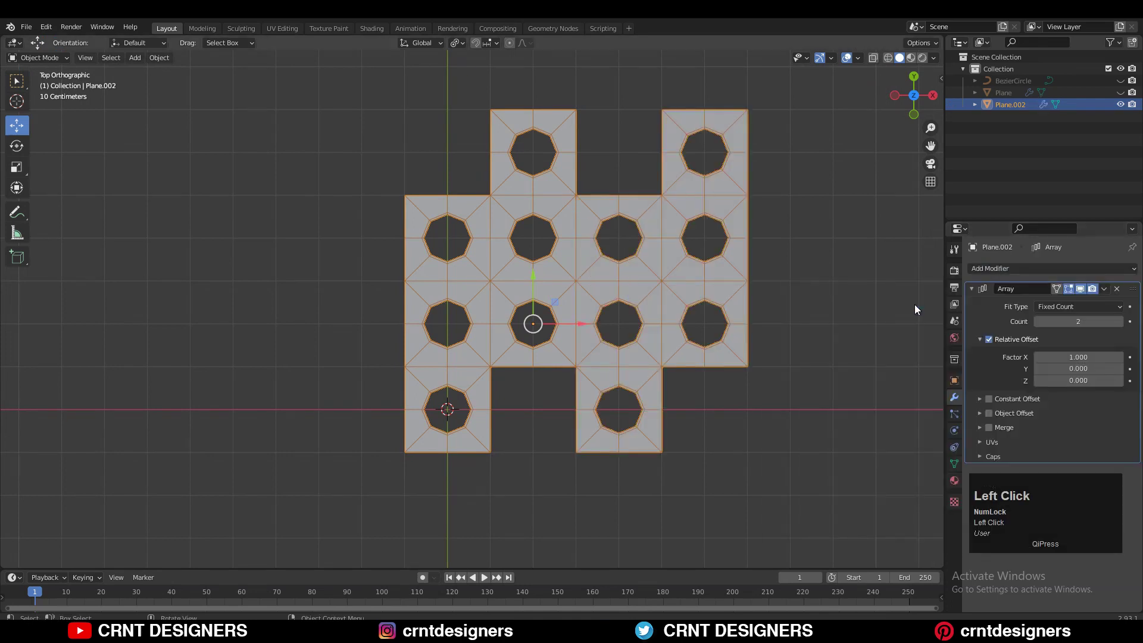
left_click(988, 427)
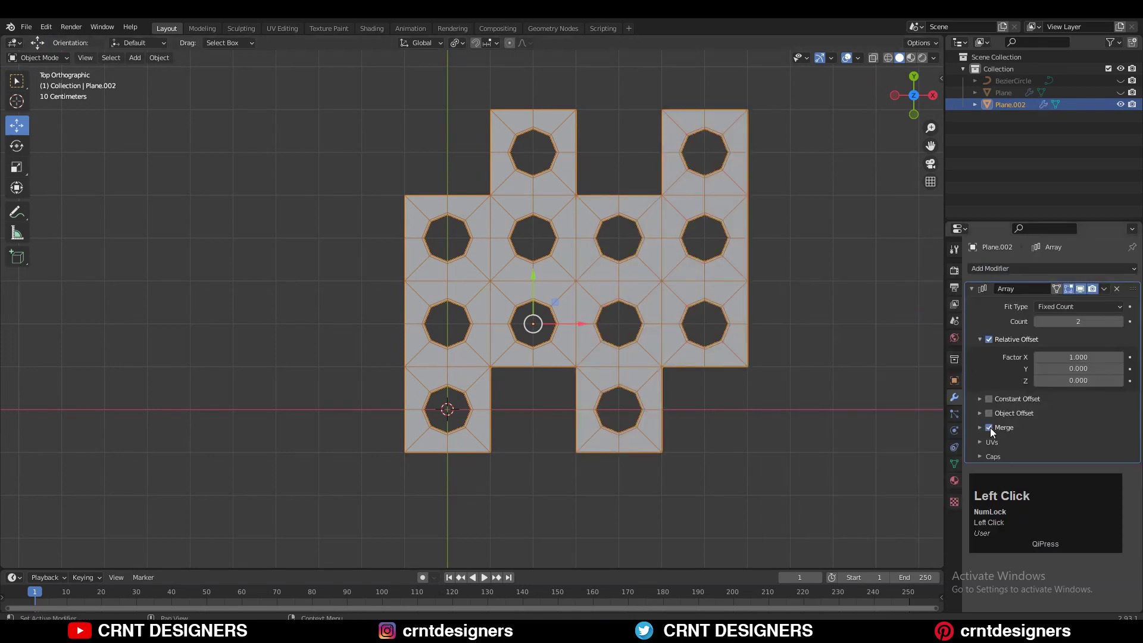
left_click(1122, 321)
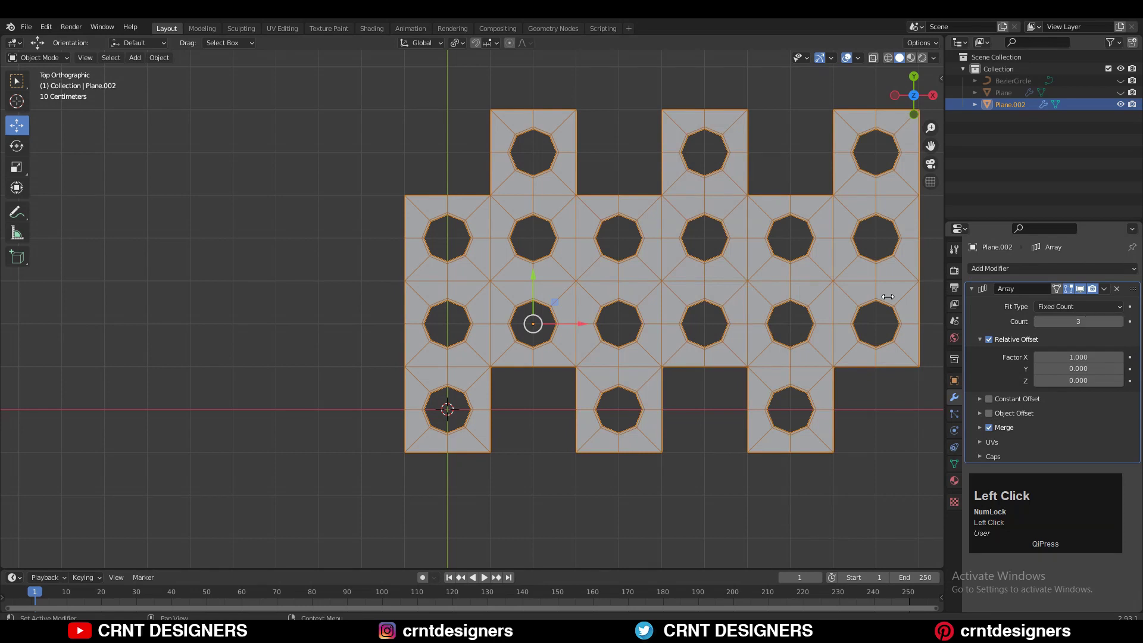
scroll(716, 335, "down", 2)
middle_click_drag(717, 335, 657, 347, "shift")
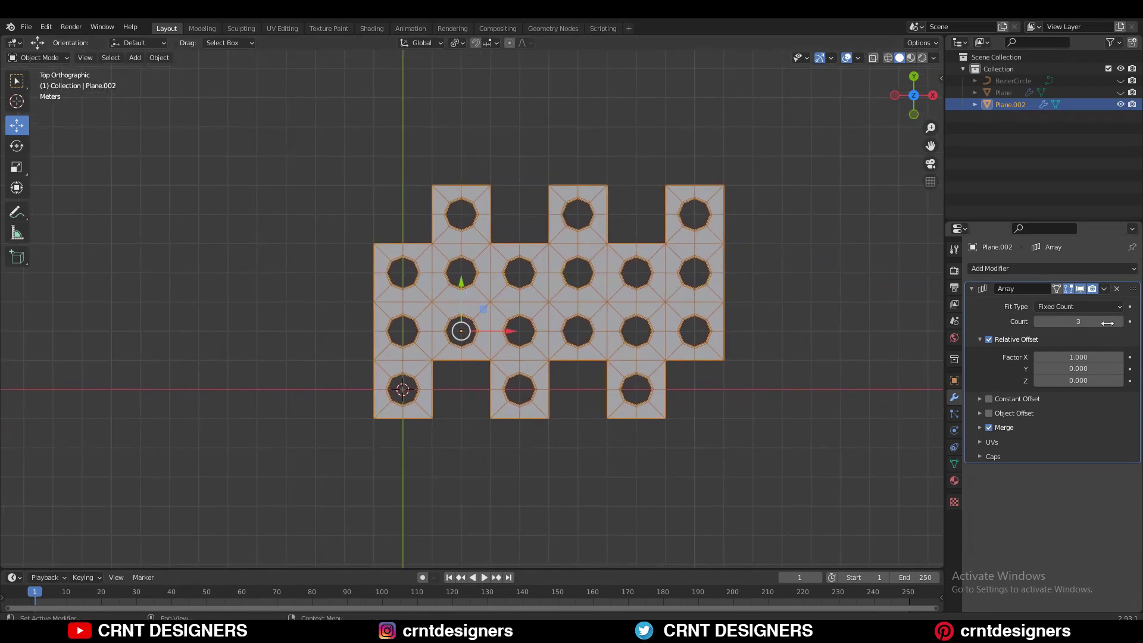
left_click(1120, 322)
middle_click_drag(834, 276, 720, 237, "shift")
left_click_drag(784, 141, 221, 417)
right_click(322, 293)
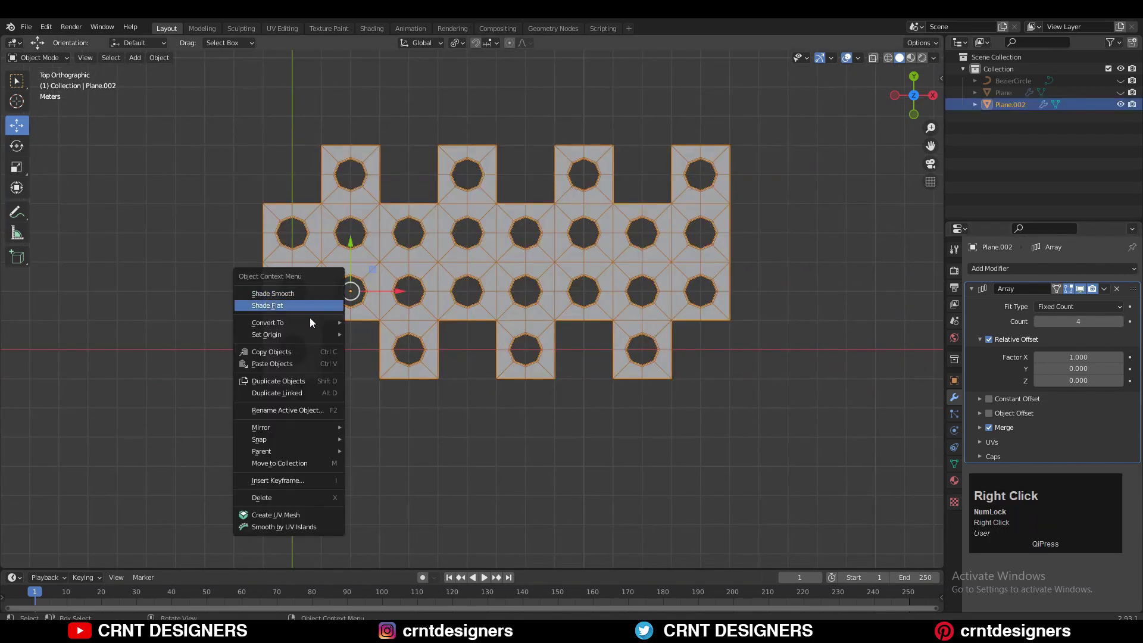
left_click(783, 295)
left_click(723, 266)
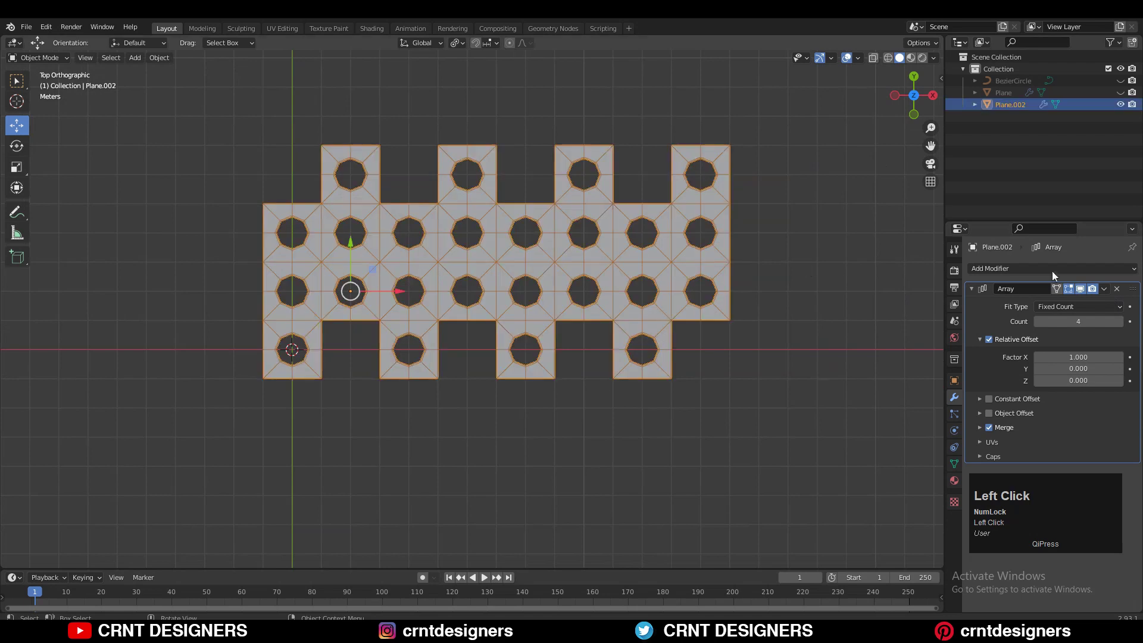
- Apply the Array modifier and merge all vertices of the resulting mesh by distance
left_click(1104, 289)
left_click(1063, 303)
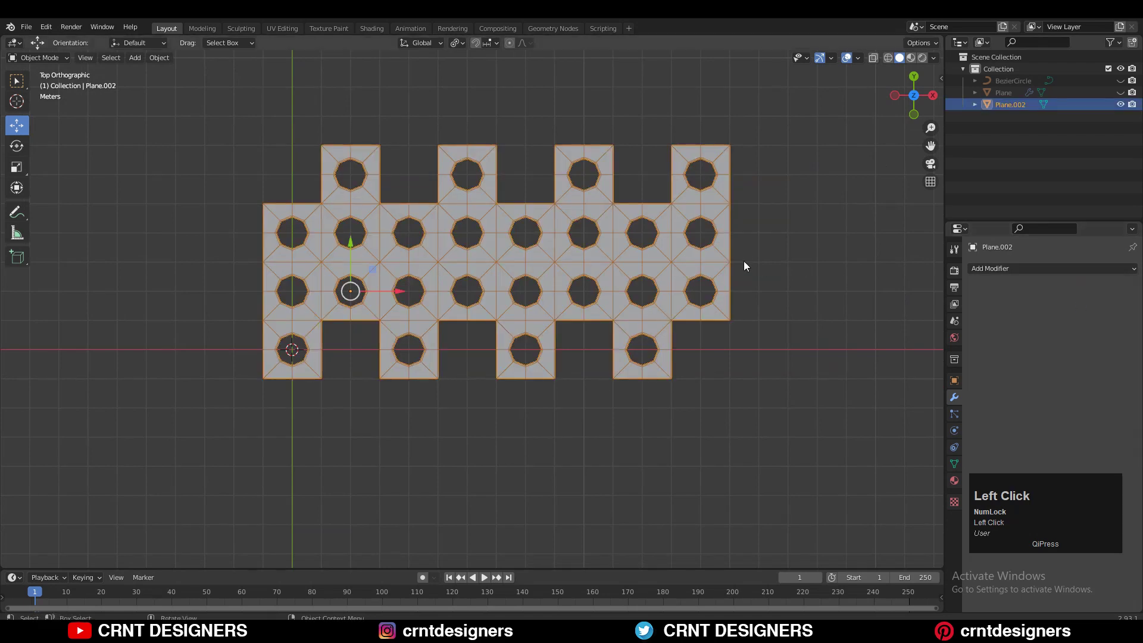
key("Tab")
key("a")
key("m")
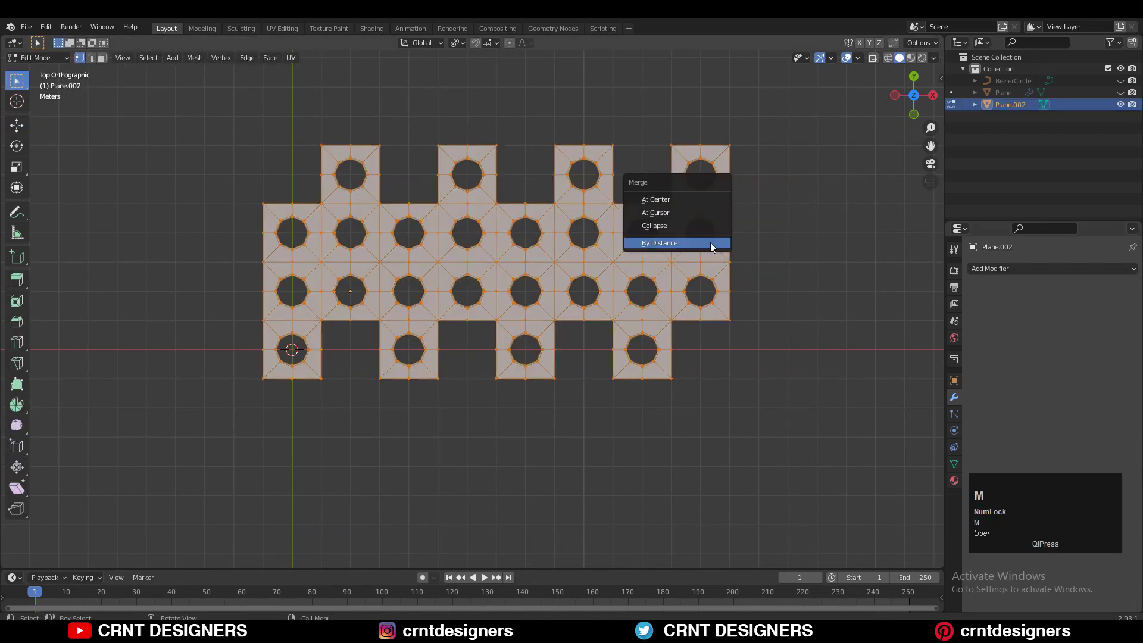
left_click(713, 244)
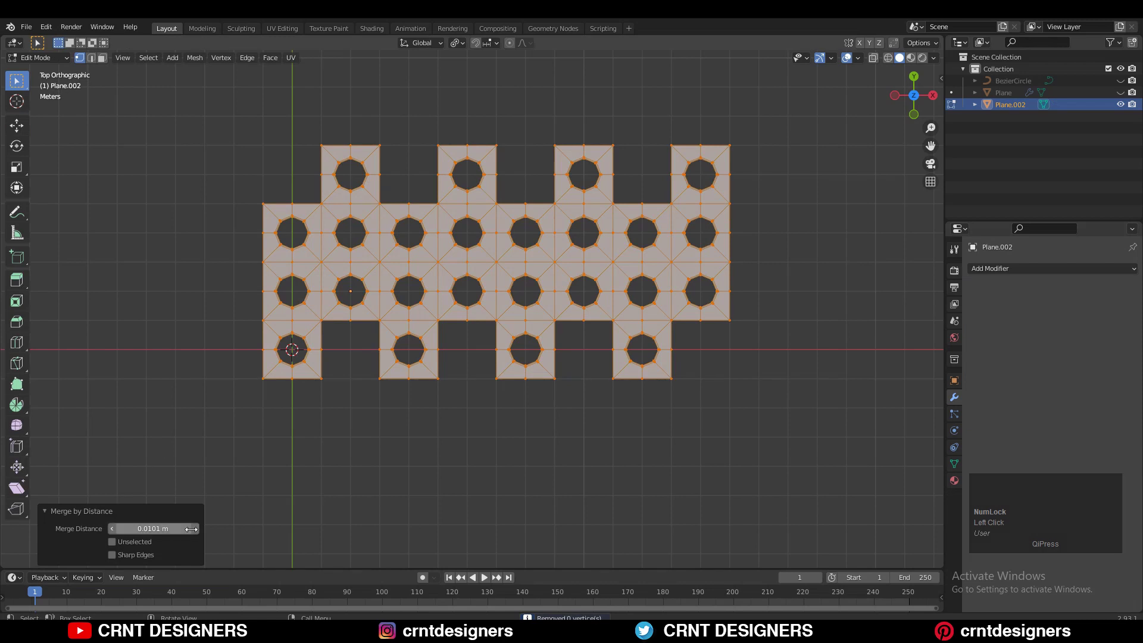
left_click(115, 530)
key("Tab")
- Fill the first square gap in the lowest tile row with a face
middle_click_drag(566, 399, 647, 358, "shift")
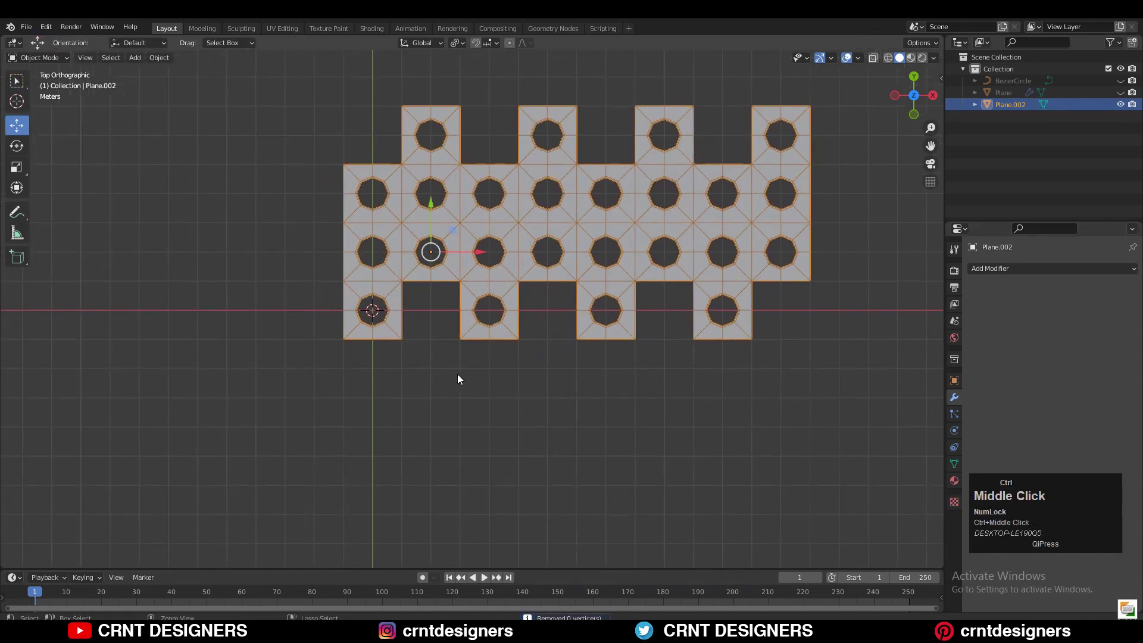
middle_click_drag(462, 376, 352, 302, "ctrl")
key("Tab")
key("2")
left_click(360, 295)
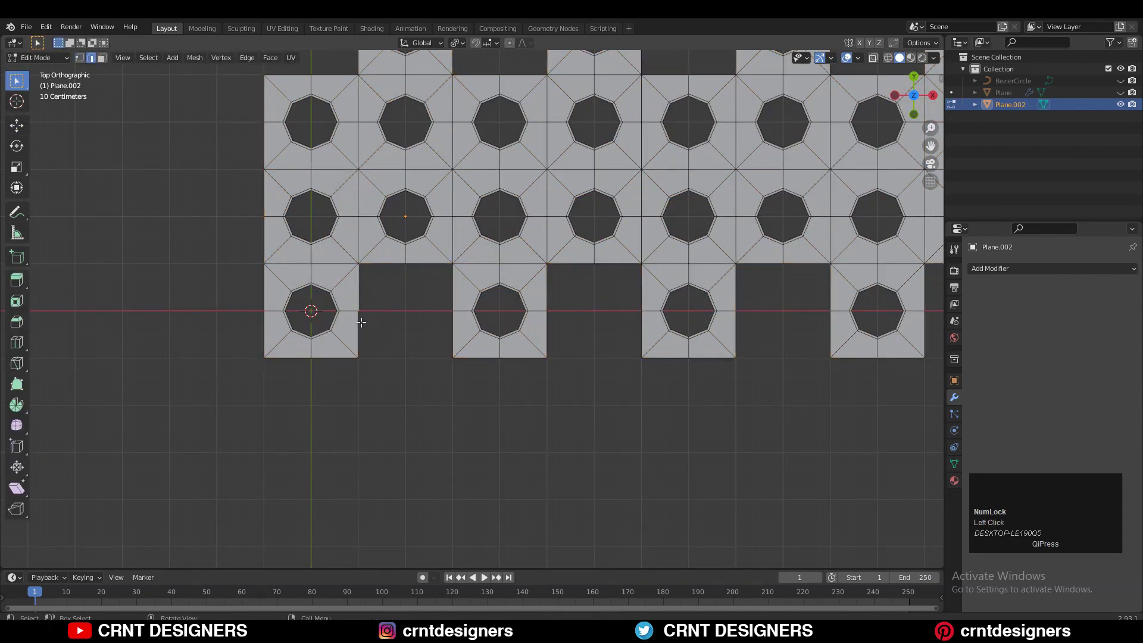
left_click(375, 271, "alt")
left_click_drag(457, 254, 367, 382)
key("f")
- Add a centred loop cut on the lower edge of the new face to create a midpoint vertex
key("ctrl+r")
left_click(403, 359)
left_click(403, 355)
key("1")
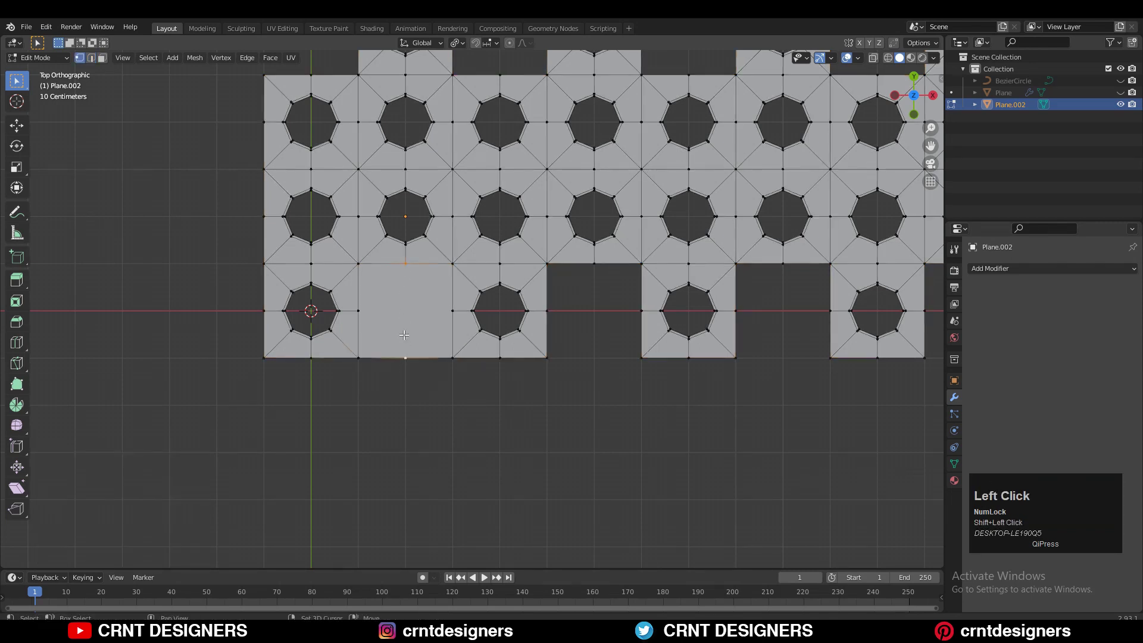
- Connect the opposite midpoint vertices of the new face in both directions to split it into four quads
right_click(408, 312)
left_click(393, 384)
left_click(359, 311, "shift")
right_click(391, 307)
left_click(391, 308)
middle_click_drag(425, 292, 422, 313, "shift")
- Duplicate the four-quad filler tile along X into the next two gaps of the lowest tile row
key("3")
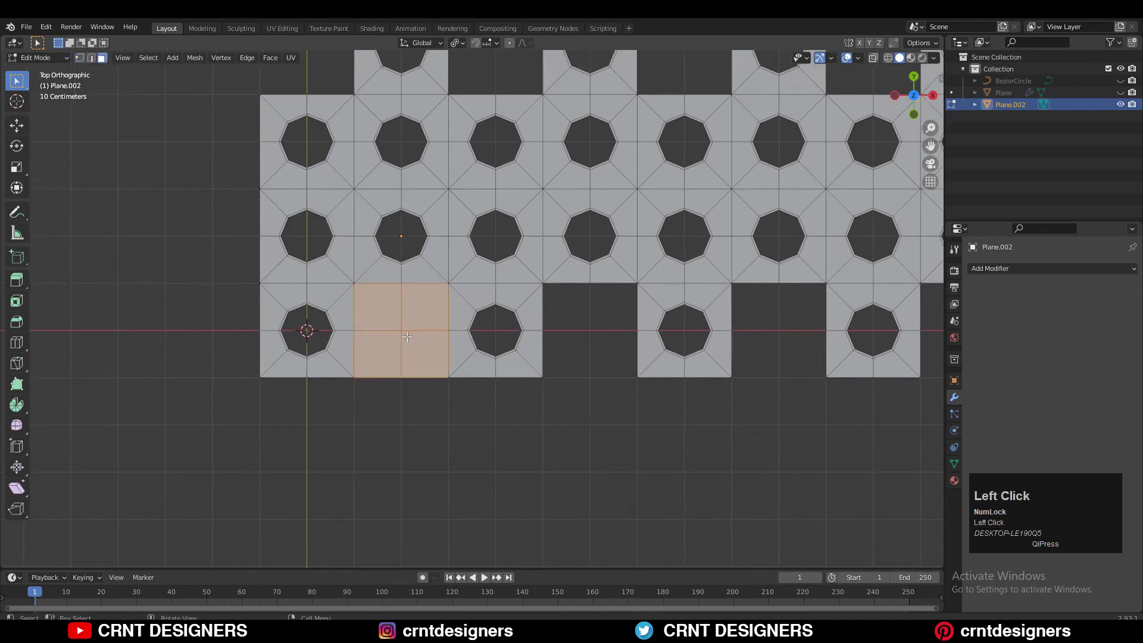
key("shift+d")
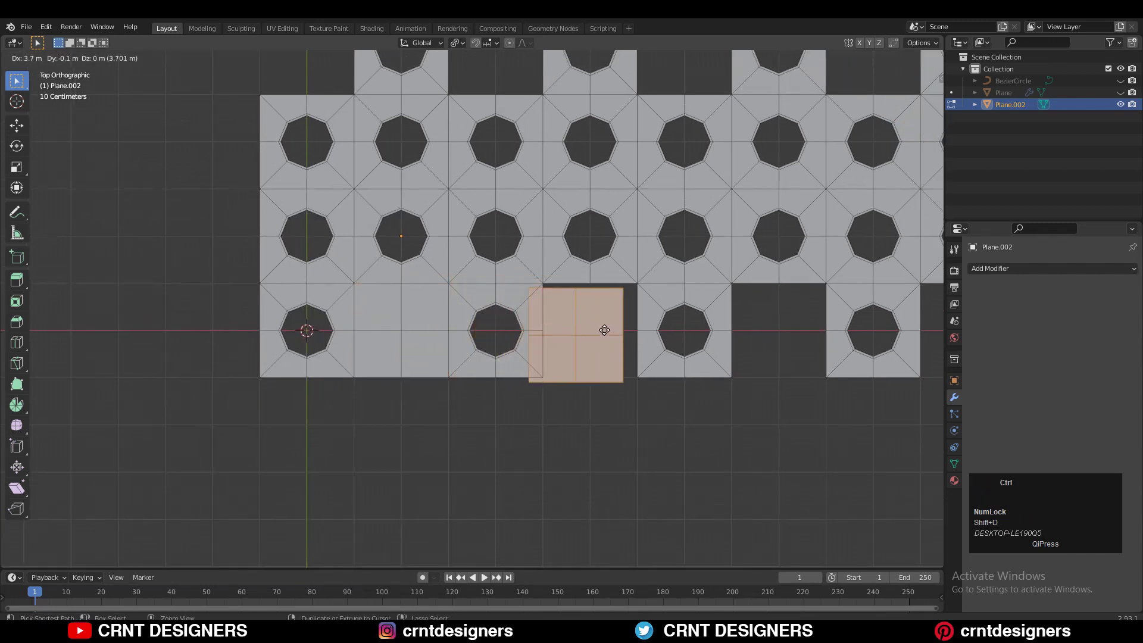
left_click(615, 325)
middle_click_drag(738, 345, 572, 363, "shift")
key("shift+d")
left_click(633, 338)
- Duplicate the filler tile 6 m along Y to the uppermost row and move it 2 m along X into the gap
middle_click_drag(633, 338, 572, 435, "shift")
key("shift+d")
left_click(541, 145)
middle_click_drag(541, 145, 506, 205, "shift")
key("g")
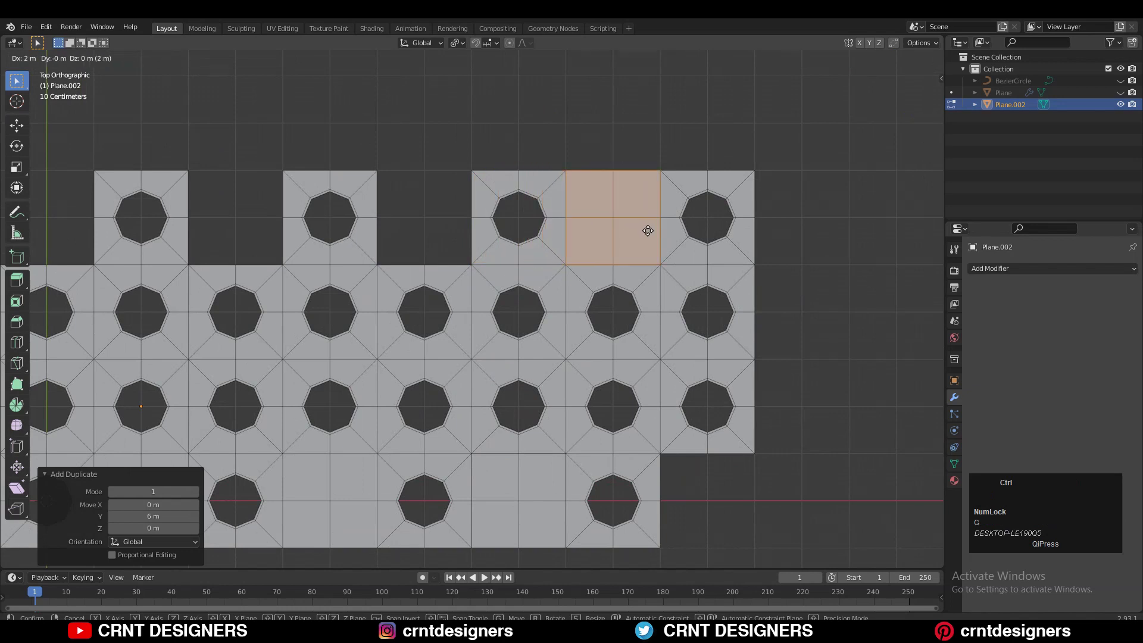
left_click(645, 230, "ctrl")
- Duplicate the filler tile repeatedly by -4 m along X to fill the remaining gaps in the uppermost row
middle_click_drag(635, 232, 658, 232, "shift")
key("shift+d")
left_click(466, 239, "ctrl")
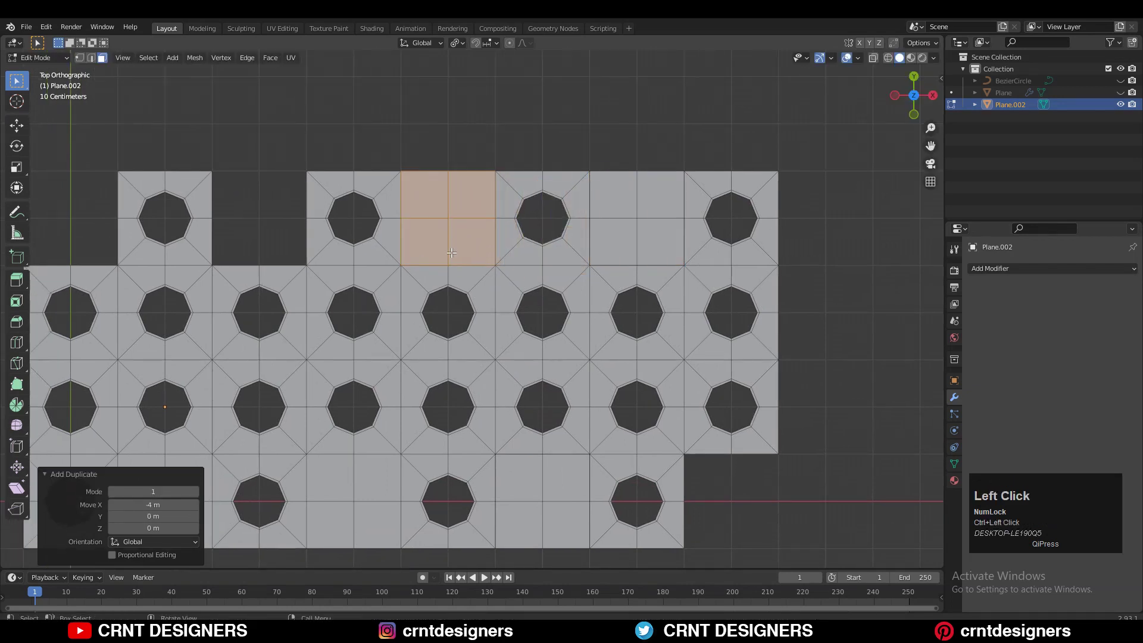
middle_click_drag(441, 248, 551, 251, "shift")
key("shift+d")
left_click(377, 252, "ctrl")
middle_click_drag(377, 252, 512, 254, "ctrl")
scroll(511, 255, "up", 1)
key("shift+d")
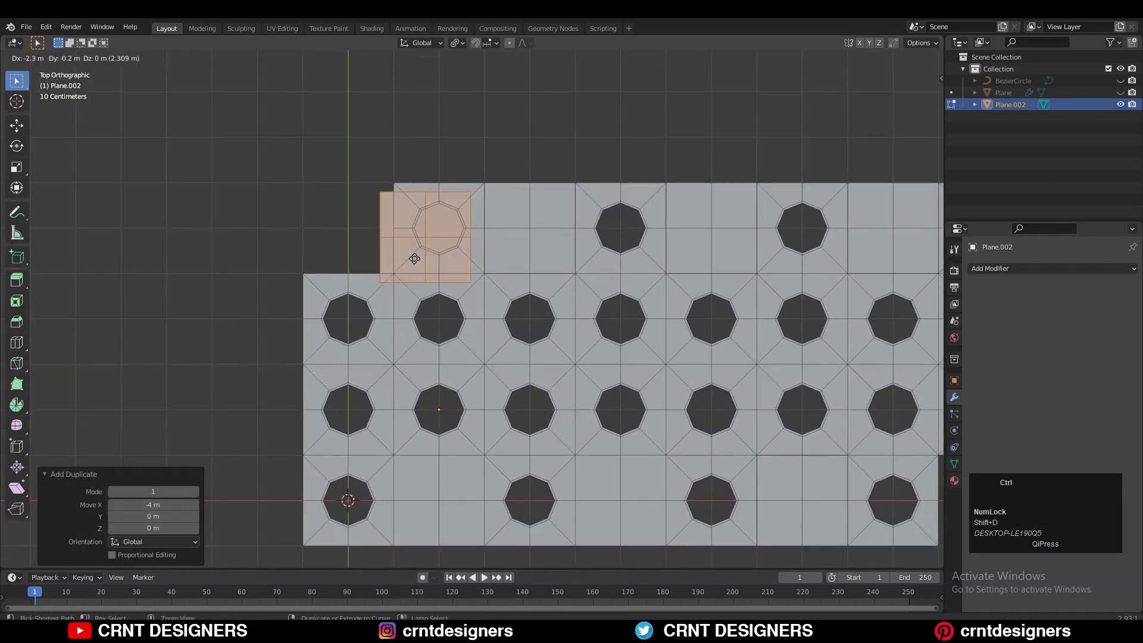
left_click(379, 247)
- Duplicate the lowest row's last filler tile 4 m along X into the gap at the end of that row
middle_click_drag(379, 247, 135, 152, "shift")
left_click(591, 405)
key("shift+d")
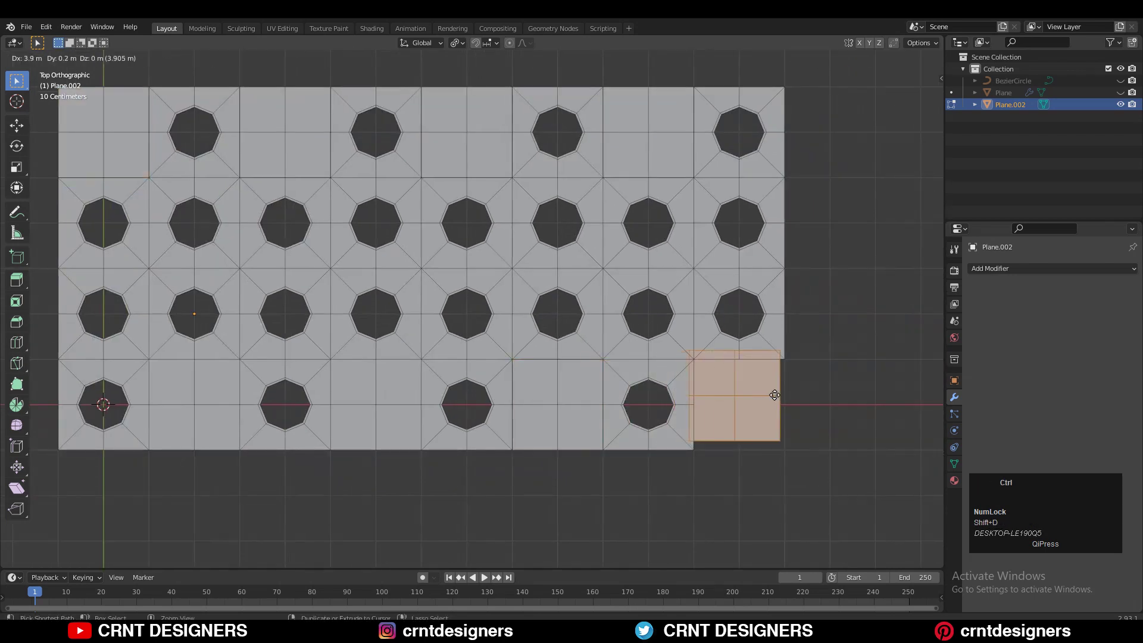
left_click(773, 405)
- Duplicate the end filler tile along Y to start a new row directly below the panel's last column
scroll(774, 405, "down", 1)
middle_click_drag(773, 404, 722, 336, "shift")
key("g")
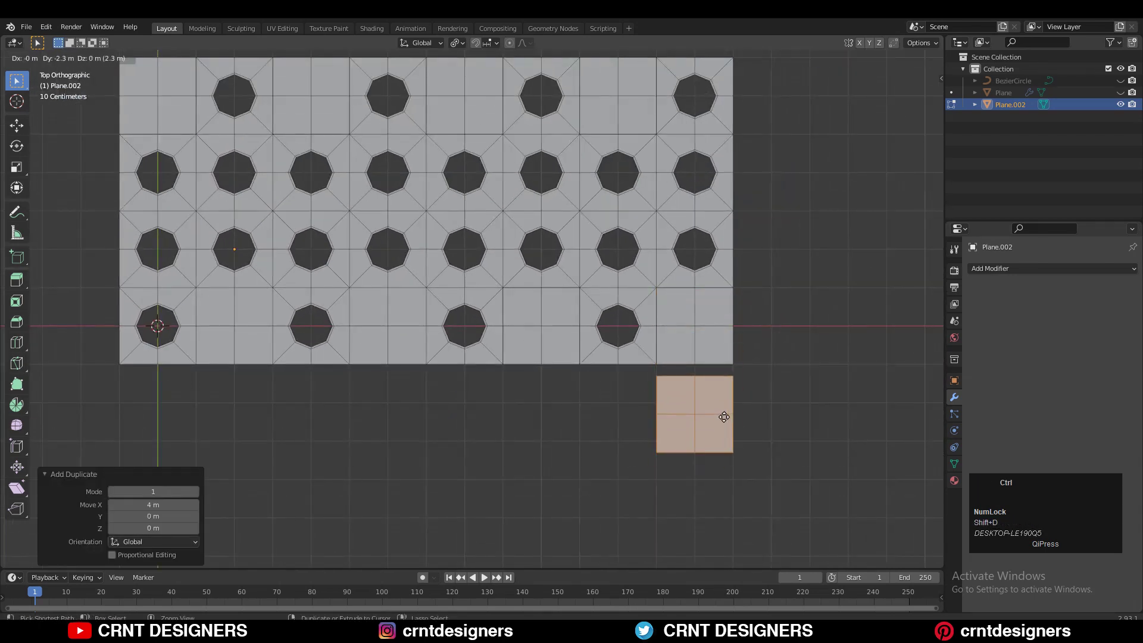
left_click(721, 413, "ctrl")
- Duplicate the filler tile along X in 2 m tile widths until the new row spans the panel's full length
middle_click_drag(713, 411, 746, 403, "shift")
key("shift+d")
left_click(669, 398, "ctrl")
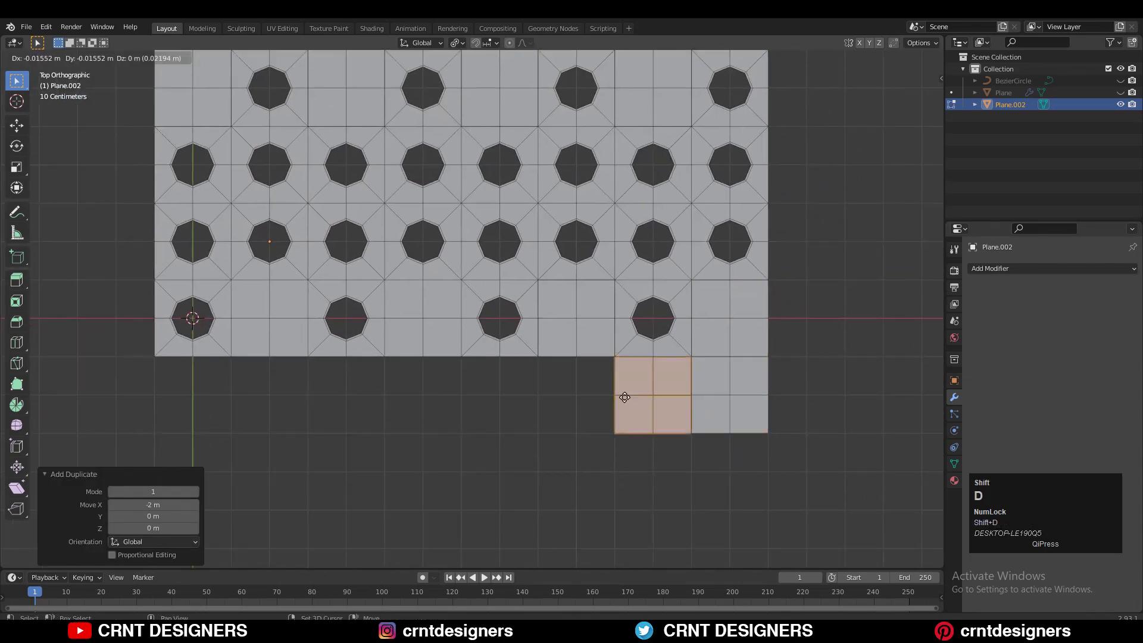
key("shift+d")
left_click(593, 398, "ctrl")
key("shift+d")
left_click(436, 406, "ctrl")
middle_click_drag(436, 405, 573, 408, "shift")
key("shift+d")
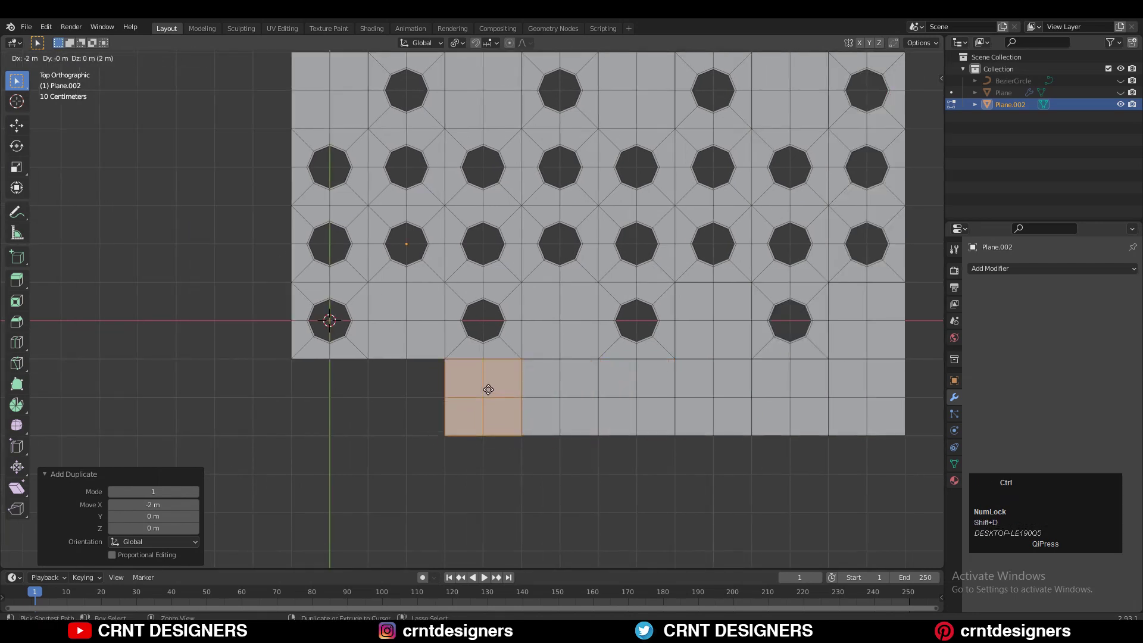
middle_click_drag(395, 392, 444, 395, "shift")
left_click(412, 397, "ctrl")
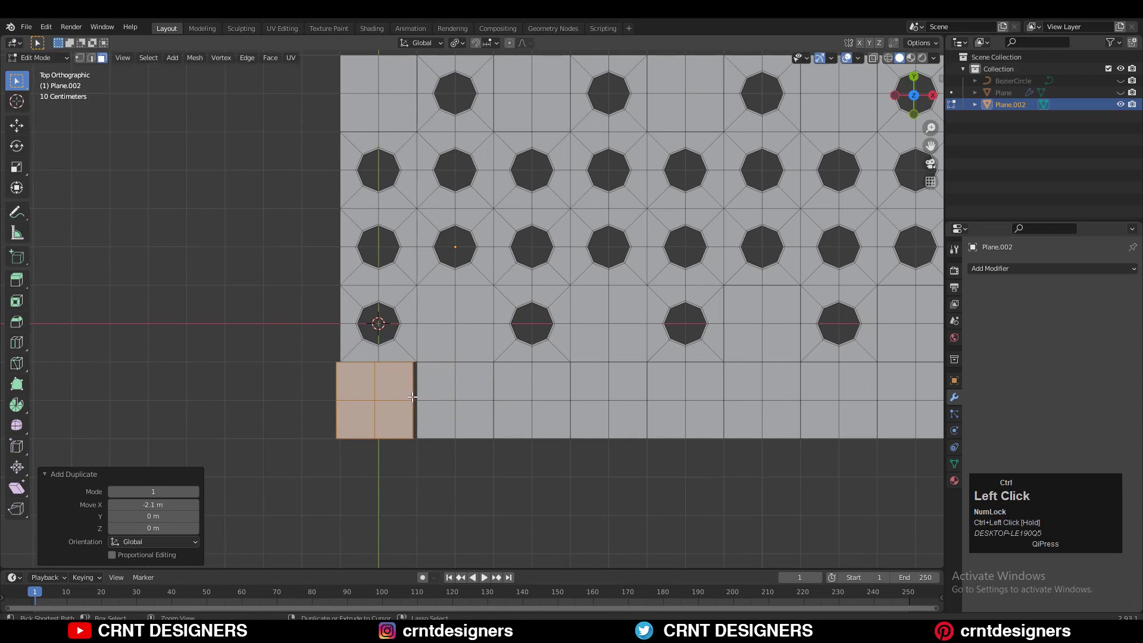
left_click(409, 396, "ctrl")
scroll(805, 379, "down", 1)
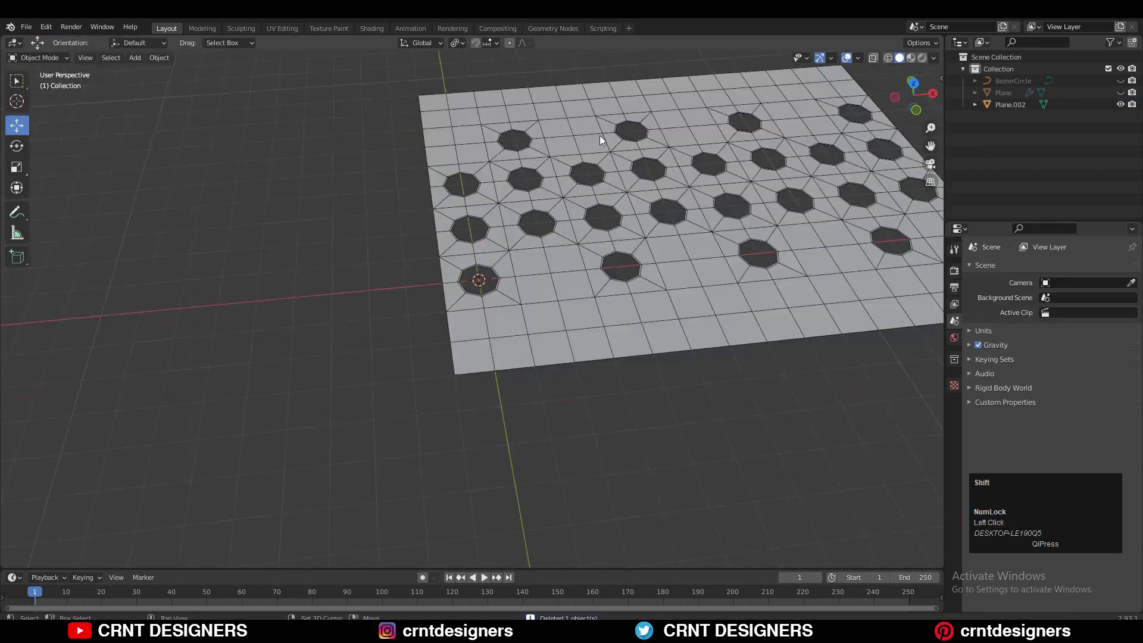
- Add a Bezier circle with a 1 m radius at the origin and rotate it 90° in the side view to stand upright
key("shift+a")
mouse_move(599, 132)
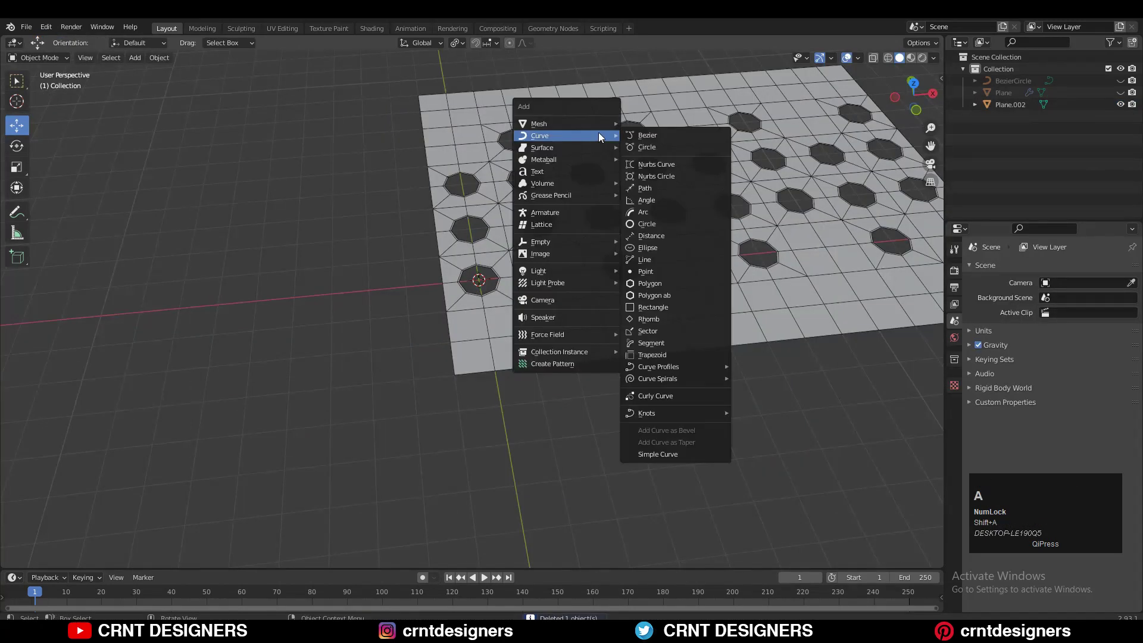
left_click(648, 148)
left_click(895, 96)
key("r")
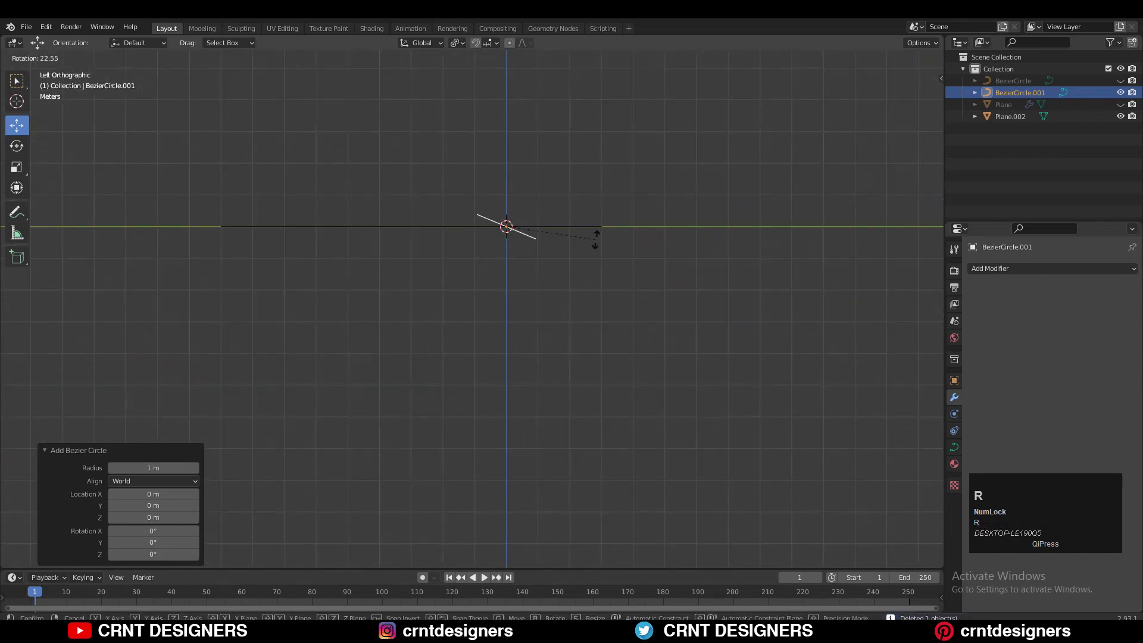
left_click(530, 322, "ctrl")
middle_click_drag(453, 297, 310, 309)
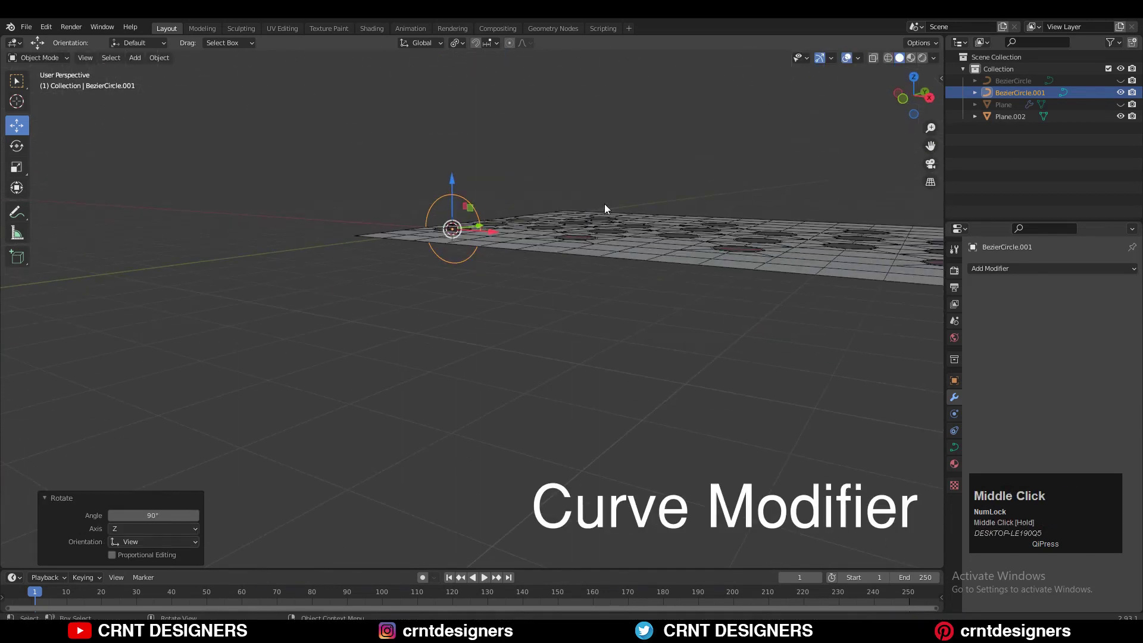
- Add a Curve modifier to the perforated panel with BezierCircle.001 as its curve object
left_click(584, 226)
middle_click_drag(863, 229, 901, 276)
left_click(1019, 268)
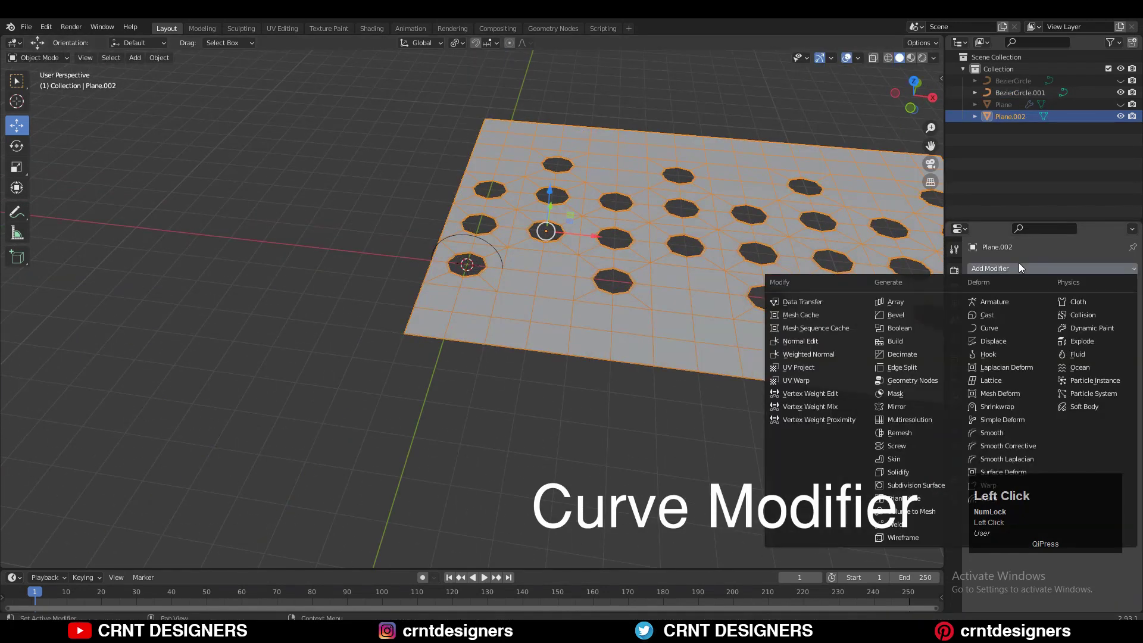
left_click(995, 330)
left_click(1077, 305)
left_click(1053, 340)
- Scale the Bezier circle up by about 2.548 so the opposite edges of the bent panel meet in a tube
middle_click_drag(487, 240, 460, 245)
left_click(459, 245)
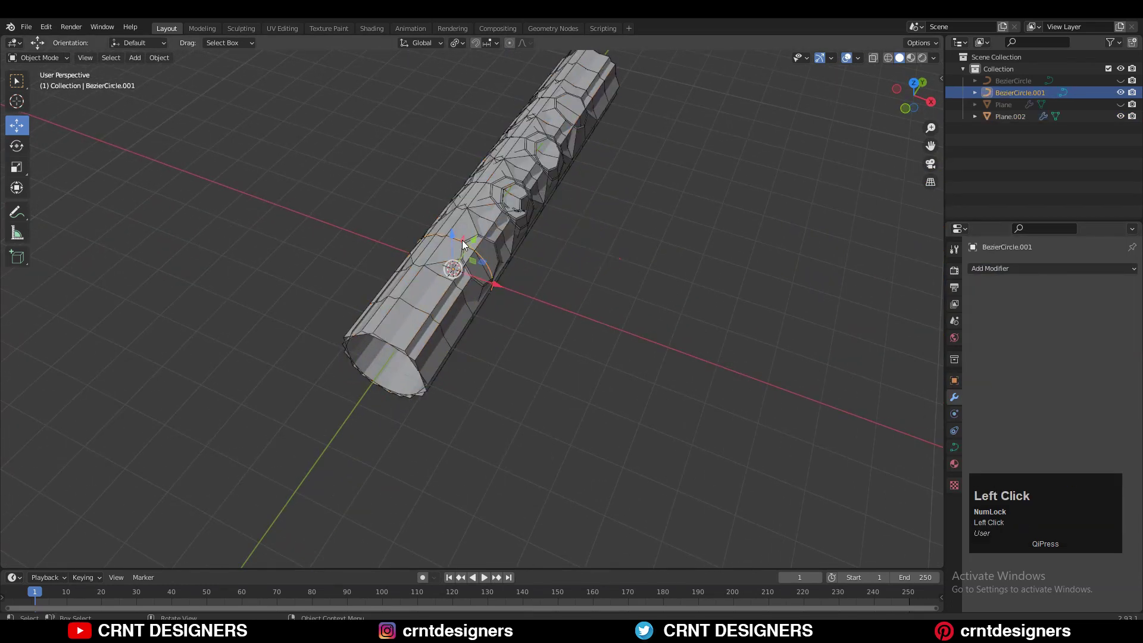
left_click(905, 108)
middle_click_drag(540, 227, 509, 357, "shift")
key("s")
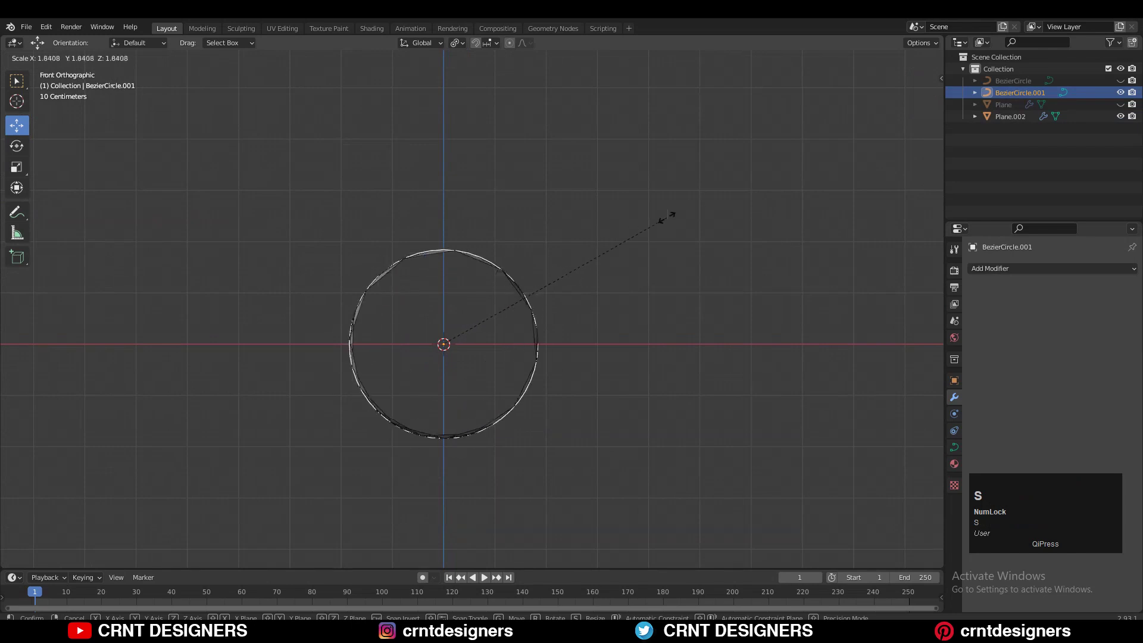
middle_click_drag(702, 234, 520, 270)
key("s")
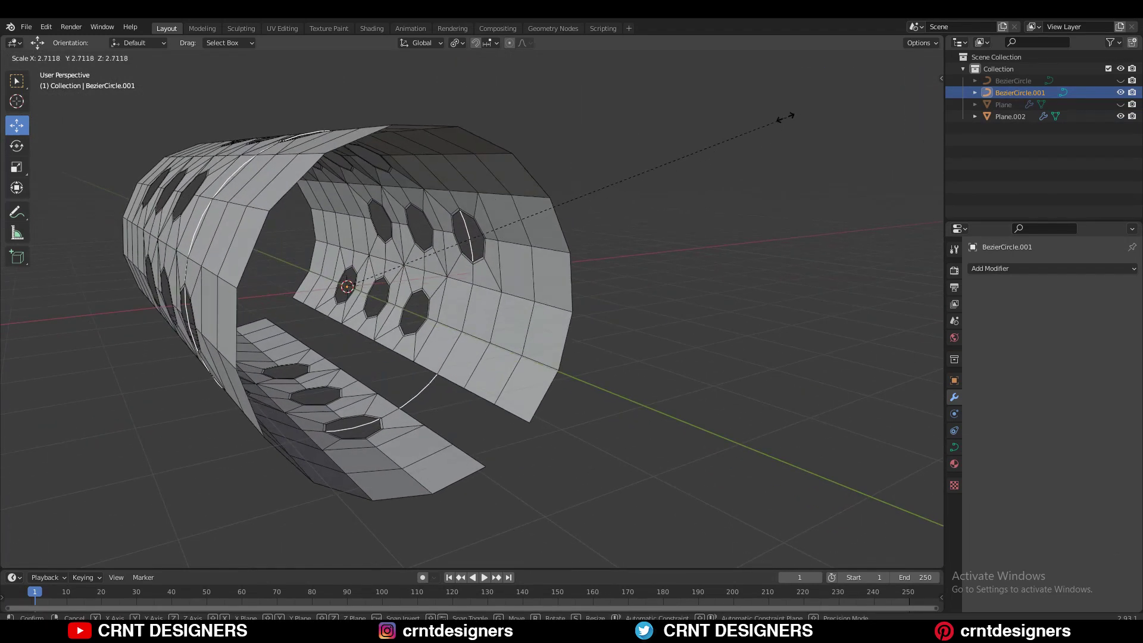
key("shift")
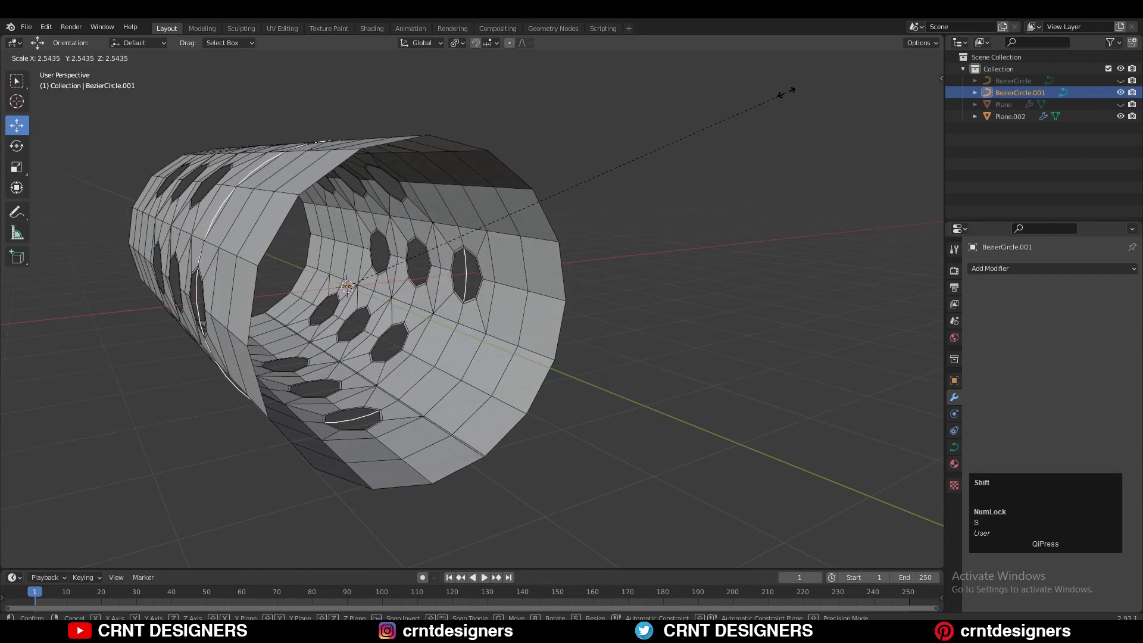
left_click(792, 86)
- Fine-tune the Bezier circle's scale at the tube's seam to close the remaining gap
middle_click_drag(784, 108, 645, 250)
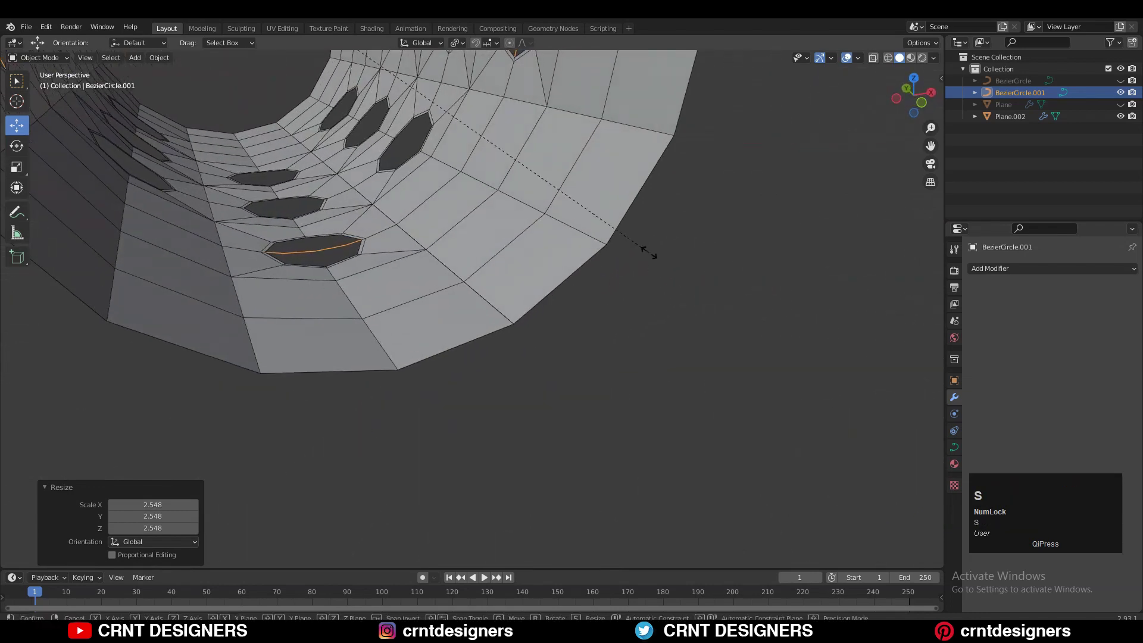
key("s")
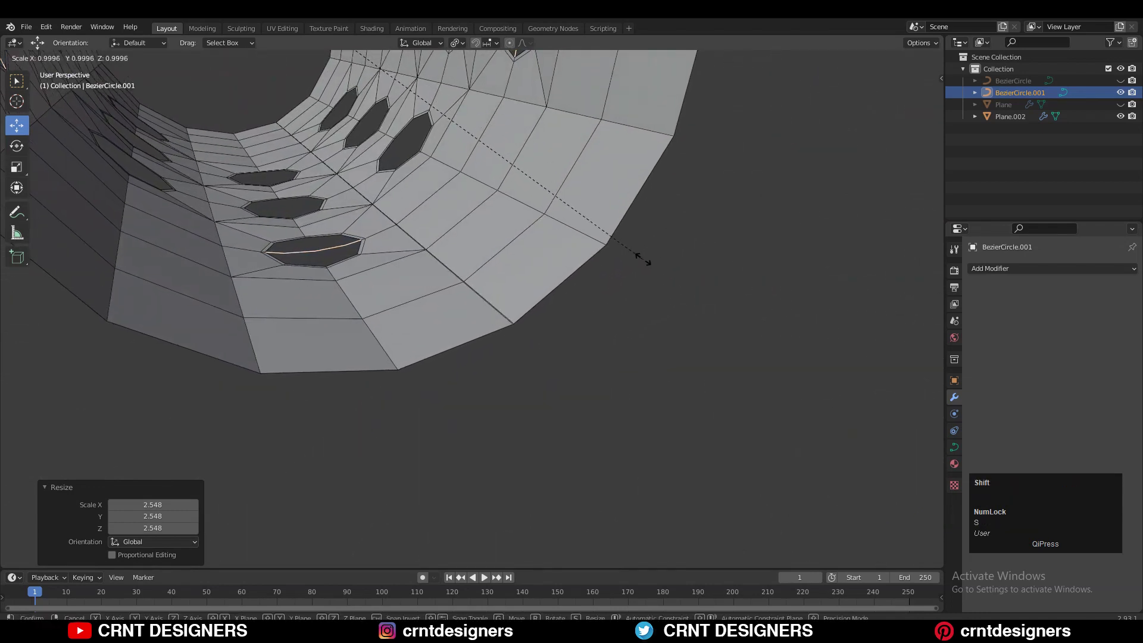
left_click(640, 267, "shift")
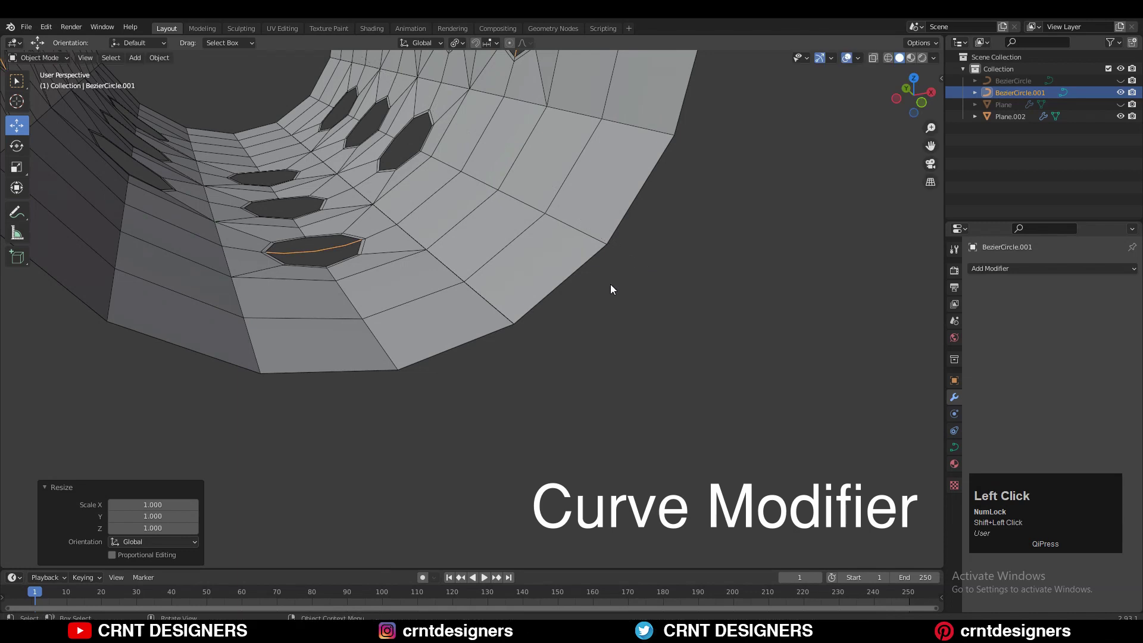
- Apply the Curve modifier to the tube and merge all its vertices by distance
left_click(453, 213)
left_click(1105, 288)
left_click(1094, 306)
middle_click_drag(601, 216, 499, 292)
key("Tab")
key("a")
key("m")
left_click(551, 282)
- Select the edge loop around the tube's open end and enable the Statistics overlay to count its vertices
key("2")
left_click(415, 203, "alt")
middle_click_drag(424, 203, 459, 189)
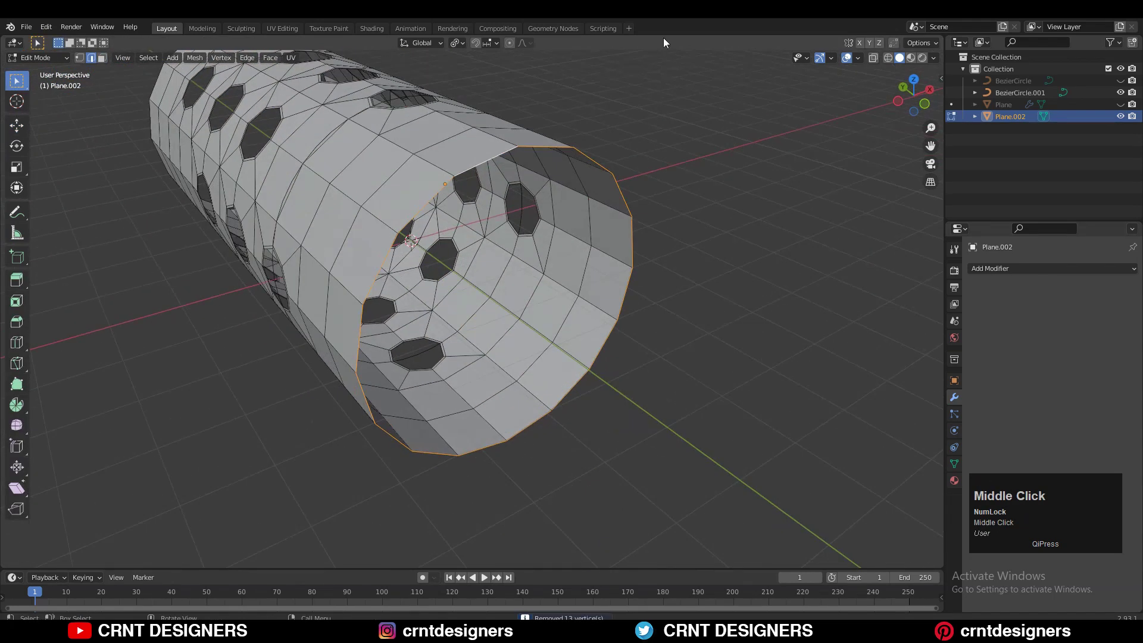
left_click(857, 58)
left_click(786, 156)
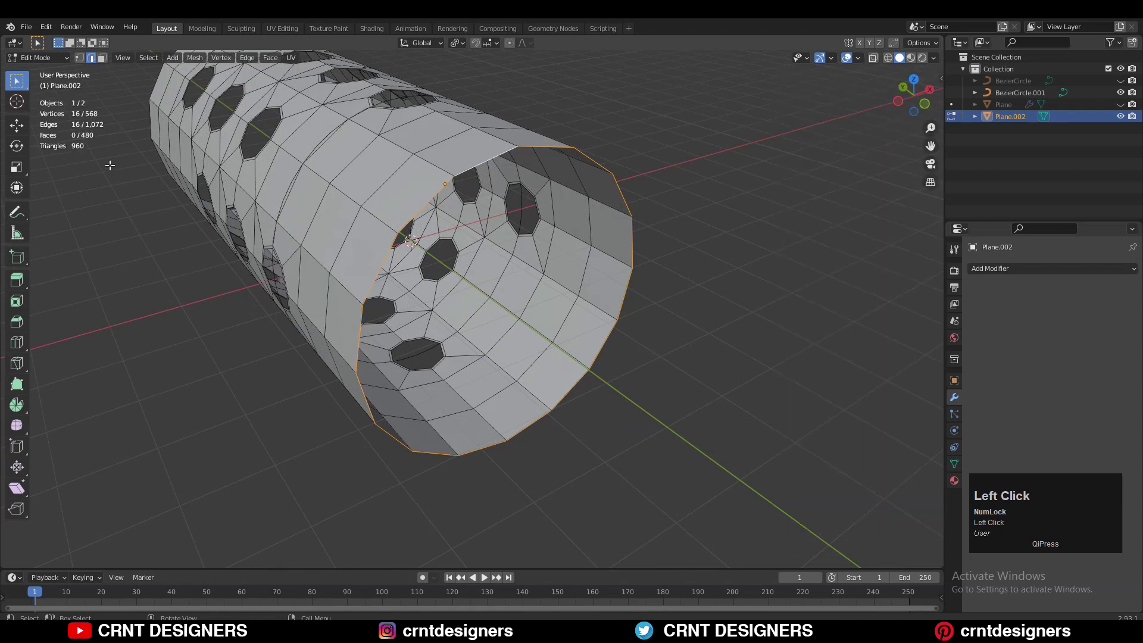
- Return the tube to Object Mode and hide BezierCircle.001 in the viewport
middle_click_drag(96, 145, 161, 321)
key("KP_2")
key("Tab")
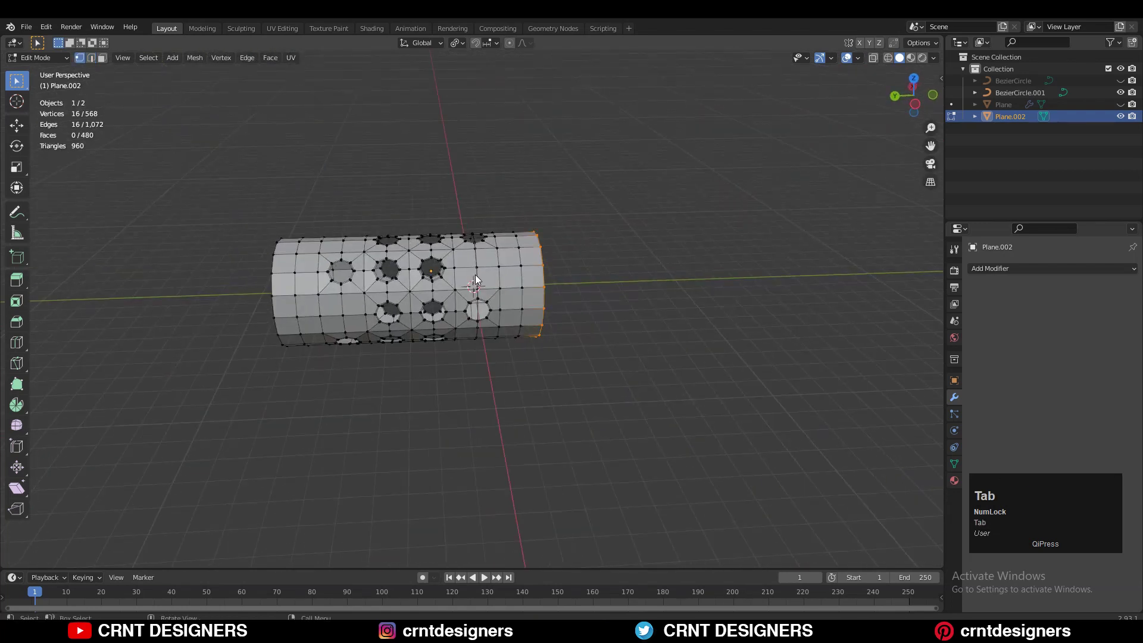
left_click(475, 274)
left_click(1119, 93)
- Set the tube's origin to its geometry and snap the tube to the 3D cursor at the world origin
middle_click_drag(559, 280, 437, 353)
left_click(910, 102)
key("shift+a")
left_click(466, 351)
right_click(463, 351)
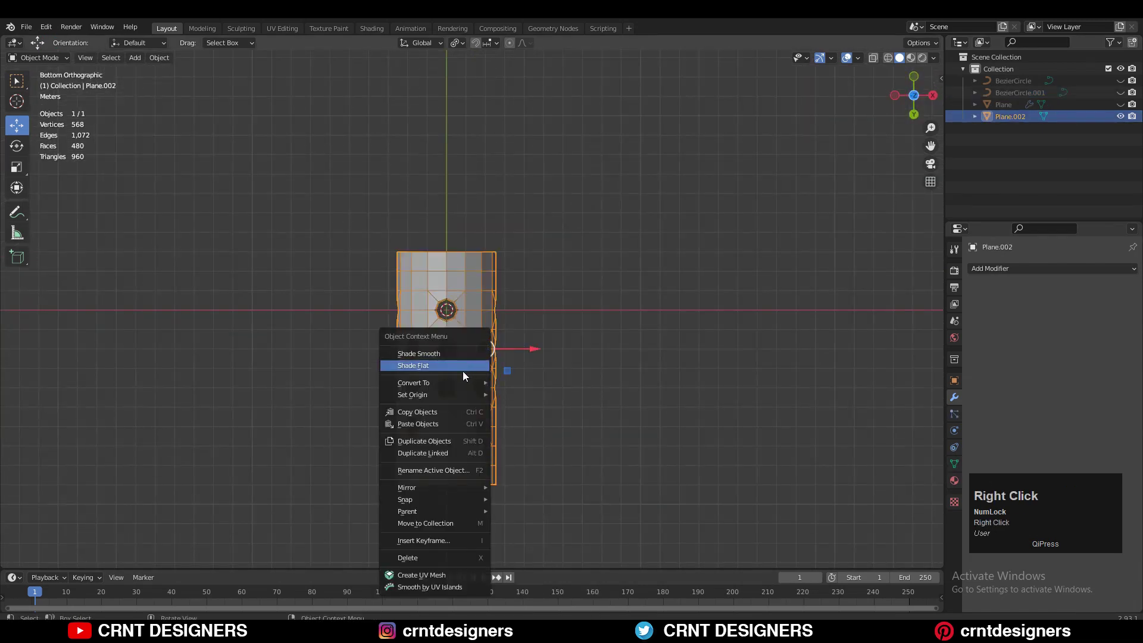
mouse_move(456, 383)
left_click(526, 405)
key("shift+s")
left_click(470, 266)
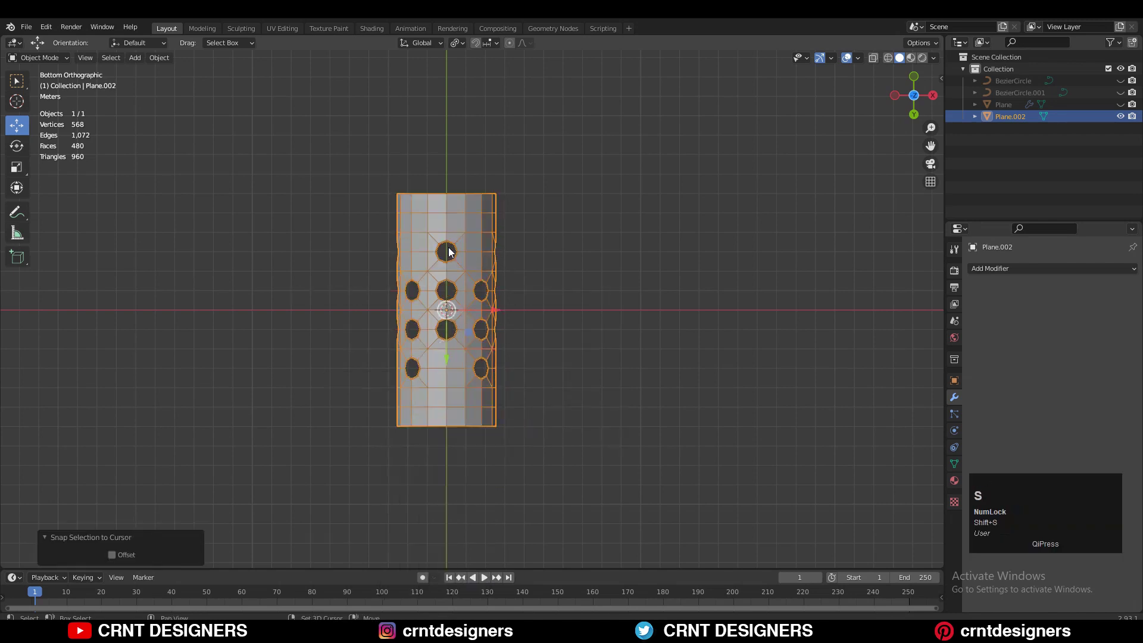
- Add a cylinder with 16 vertices, 1 m radius and 2 m depth, and rotate it to lie along the tube's axis
key("shift+a")
mouse_move(465, 276)
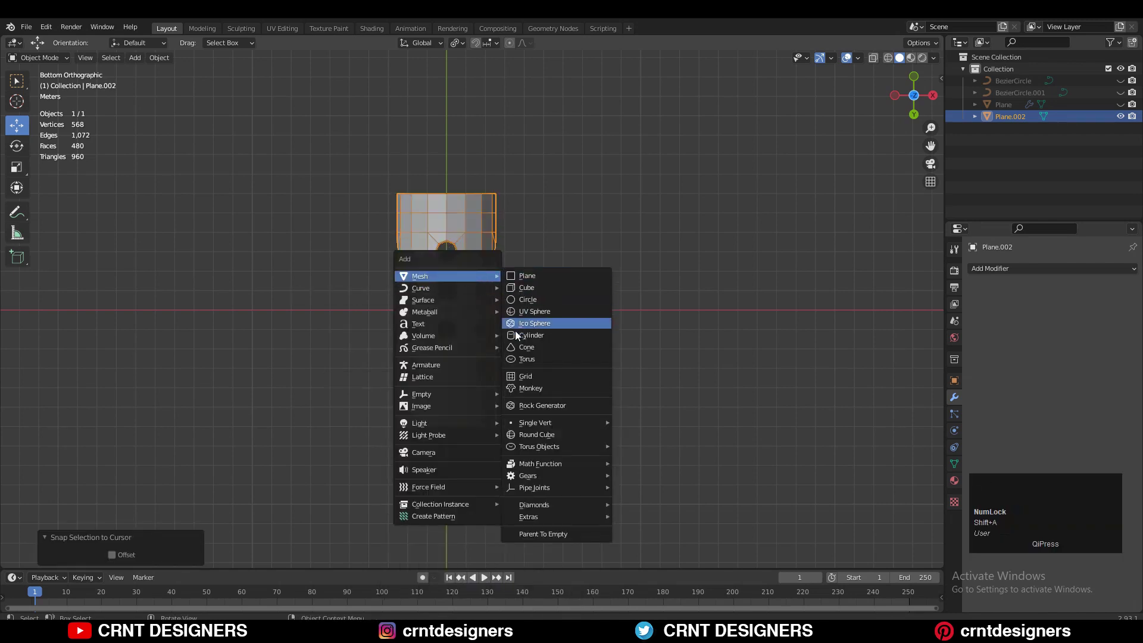
left_click(528, 335)
middle_click_drag(528, 338, 485, 325, "ctrl")
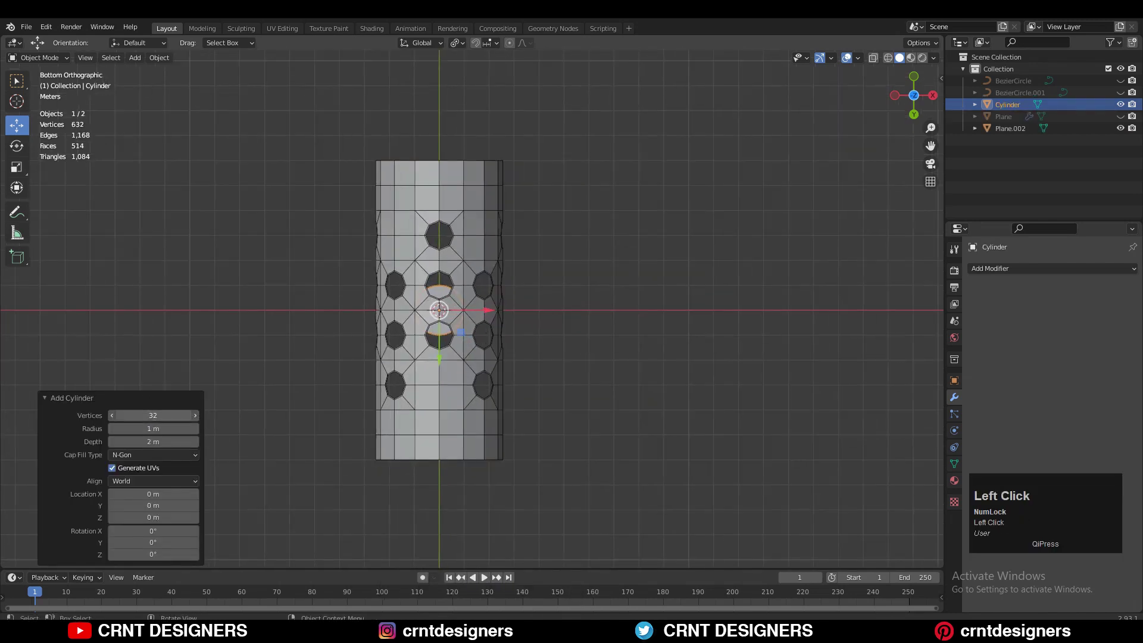
left_click(894, 97)
key("r")
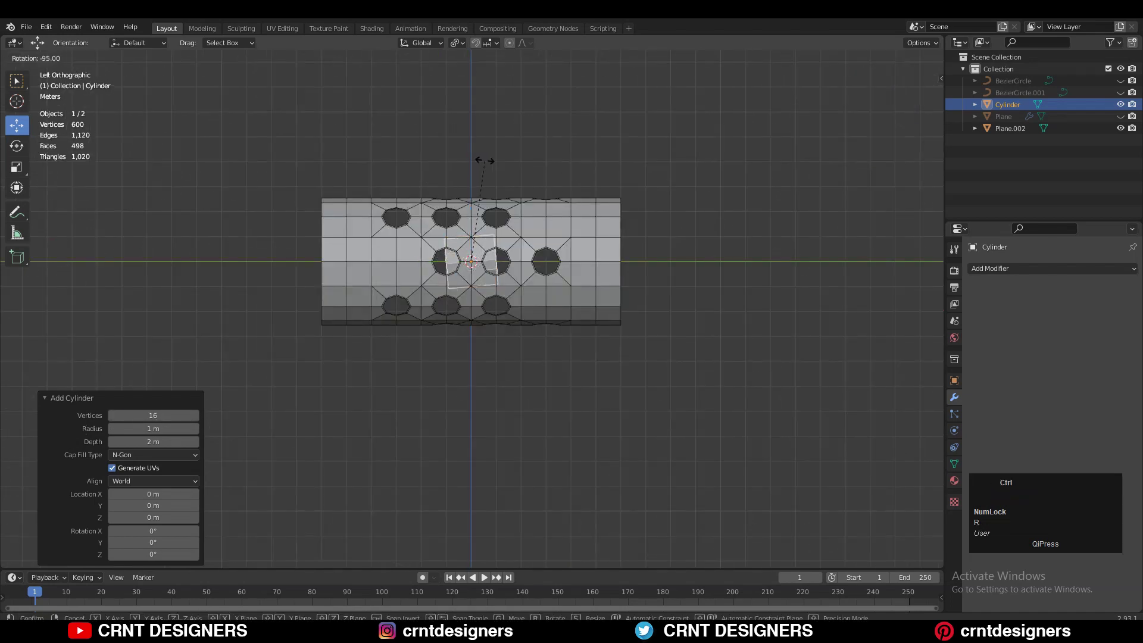
left_click(485, 162)
- Scale the cylinder uniformly to match the tube's diameter, refining it with a final factor of 0.997
key("s")
left_click(894, 96)
middle_click_drag(745, 219, 735, 89, "ctrl")
middle_click_drag(735, 89, 705, 429, "shift")
key("s")
middle_click_drag(704, 430, 589, 560, "ctrl")
left_click(747, 214)
- Stretch the cylinder along the Y axis until it extends past both ends of the tube
middle_click_drag(607, 215, 542, 321)
left_click(910, 88)
key("s")
key("y")
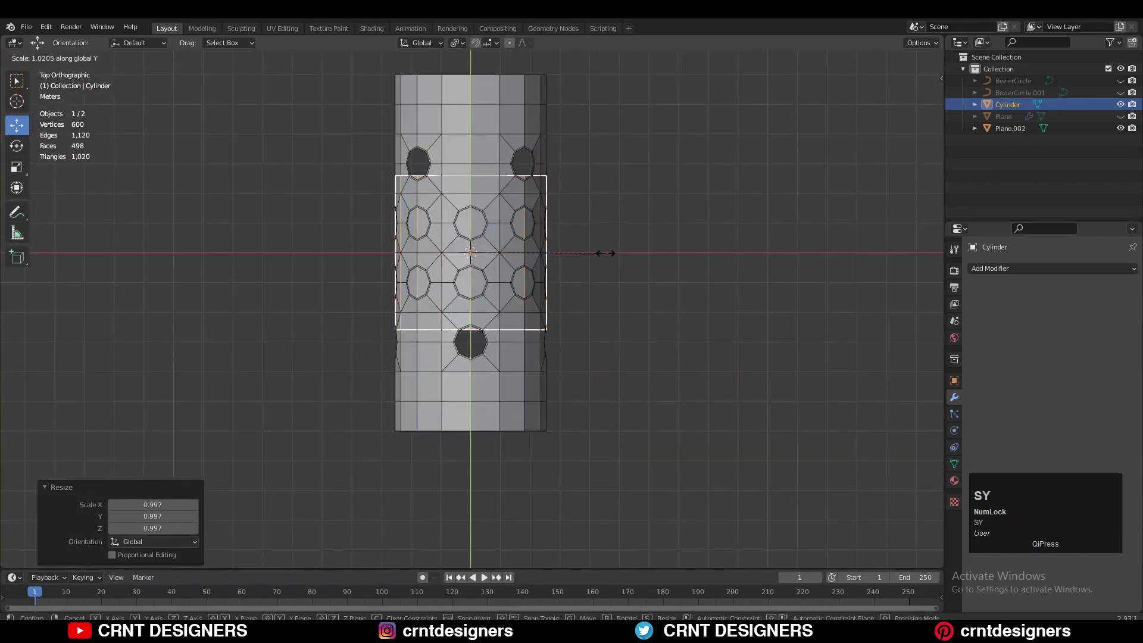
right_click(933, 239)
- Add a Shrinkwrap modifier to the perforated tube
middle_click_drag(932, 239, 747, 202)
left_click(552, 283)
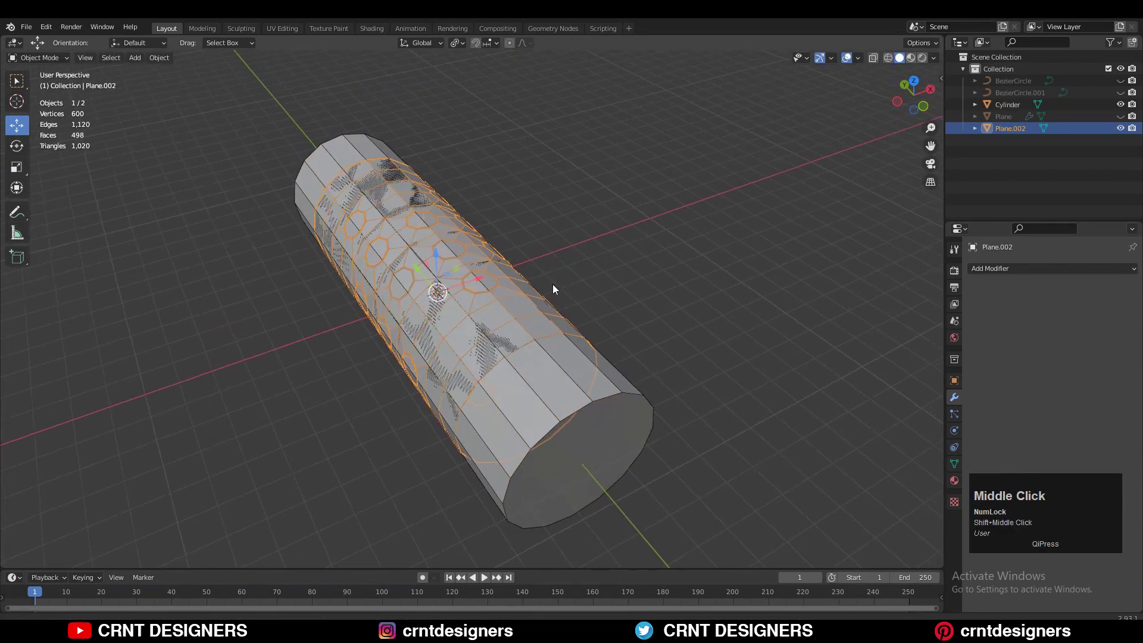
left_click(1011, 268)
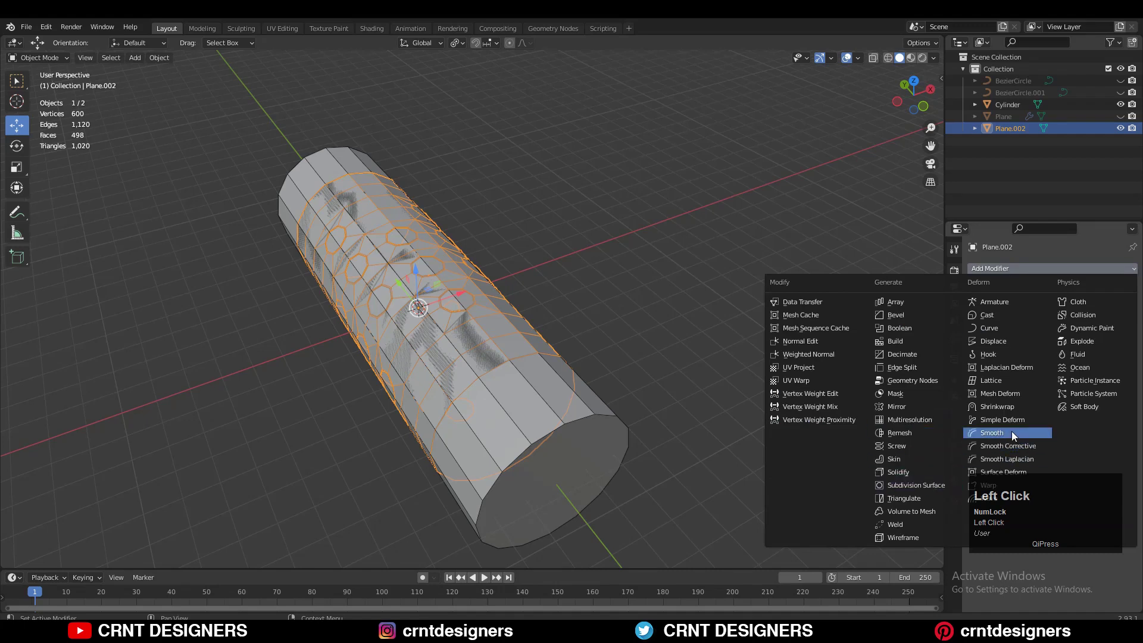
left_click(997, 407)
middle_click_drag(787, 366, 799, 359)
scroll(799, 359, "up", 2)
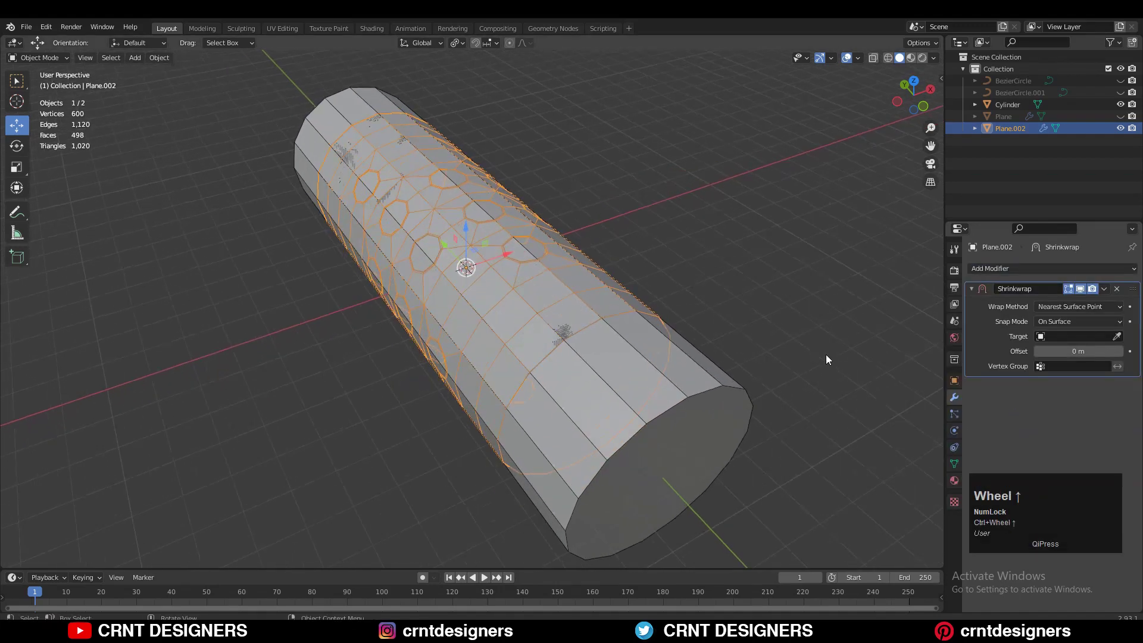
- Apply the Shrinkwrap modifier with the cylinder as its target, and hide the cylinder
left_click(717, 375)
middle_click_drag(709, 370, 547, 288)
mouse_move(546, 288)
middle_mouse_down()
mouse_move(539, 356)
mouse_move(562, 303)
middle_mouse_up()
middle_click_drag(562, 303, 538, 300)
left_click(587, 237)
left_click(538, 300)
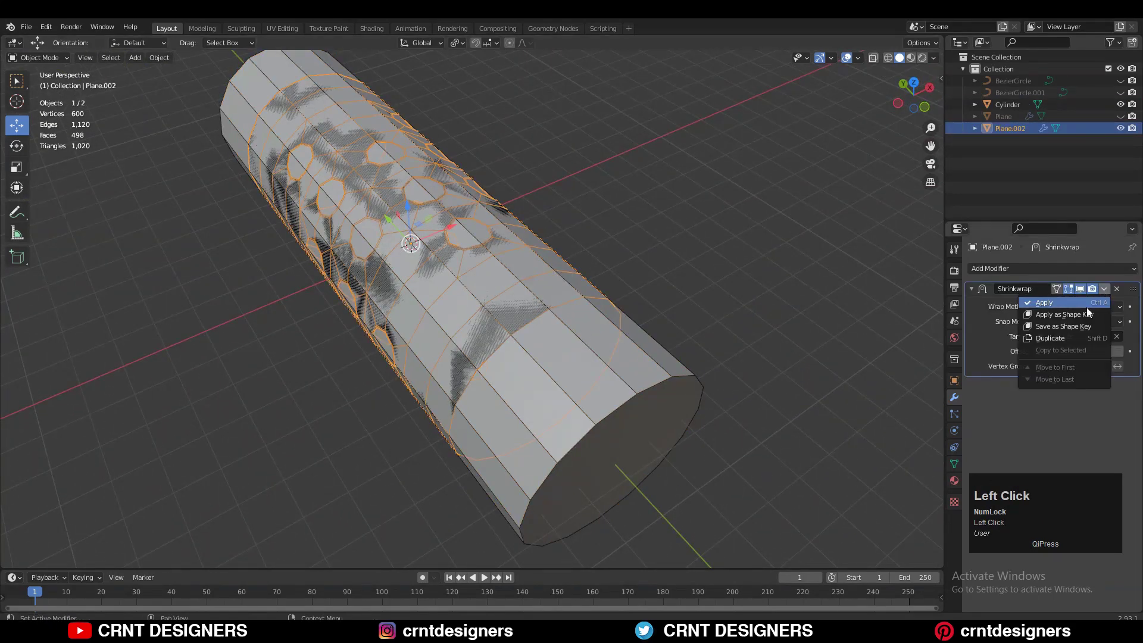
left_click(1087, 305)
left_click(644, 359)
key("h")
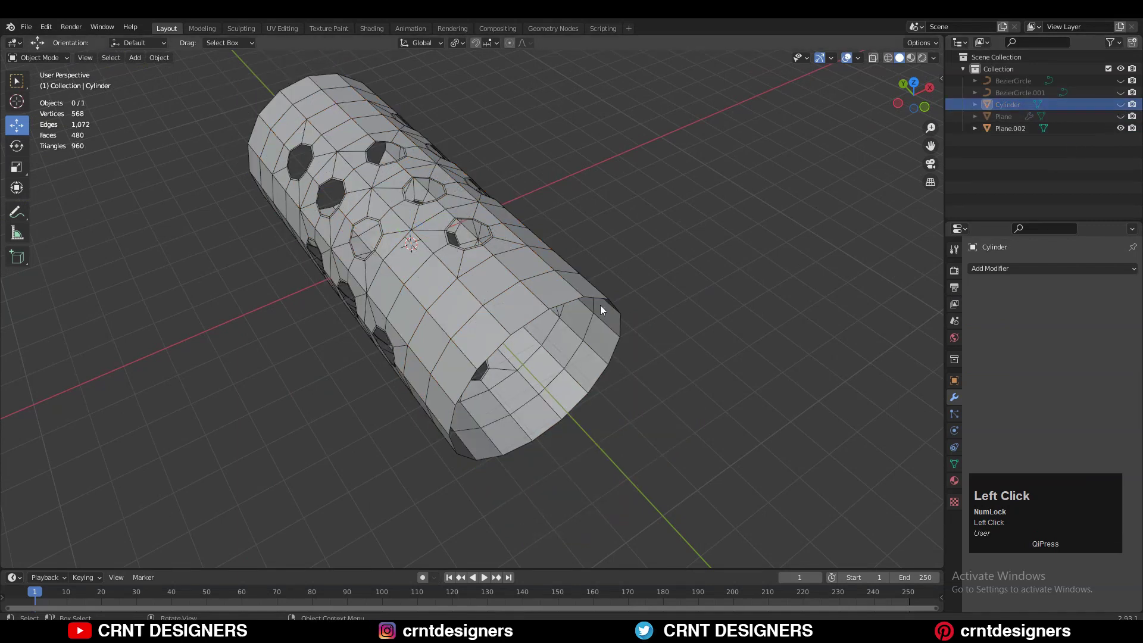
- Thicken the tube wall inward by extruding all its faces in place and shrinking them along their normals
middle_click_drag(532, 298, 748, 353)
key("Tab")
key("a")
right_click(741, 355)
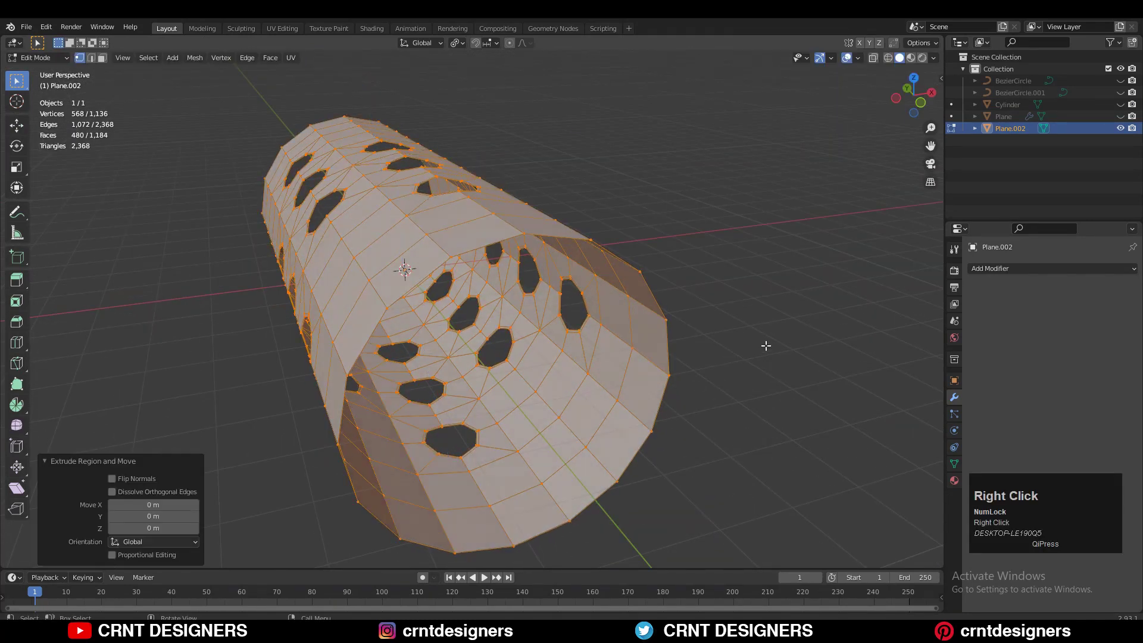
key("alt+s")
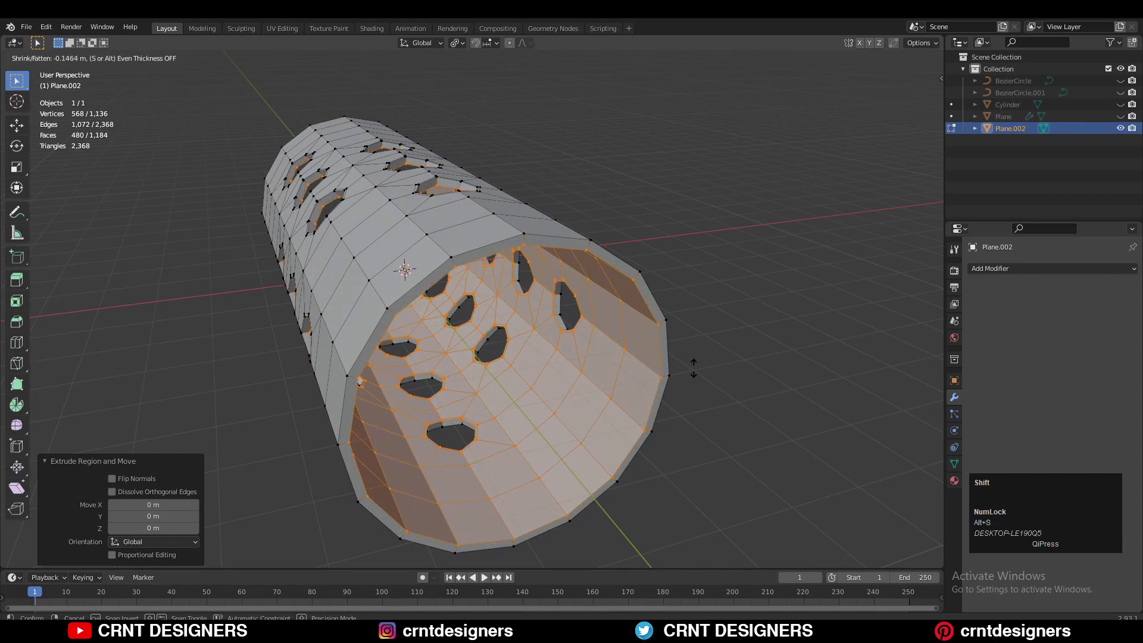
left_click(660, 381)
- Delete the ring of rim faces at one end of the tube and fill the inner edge loop with a face
middle_click_drag(661, 381, 587, 386)
key("3")
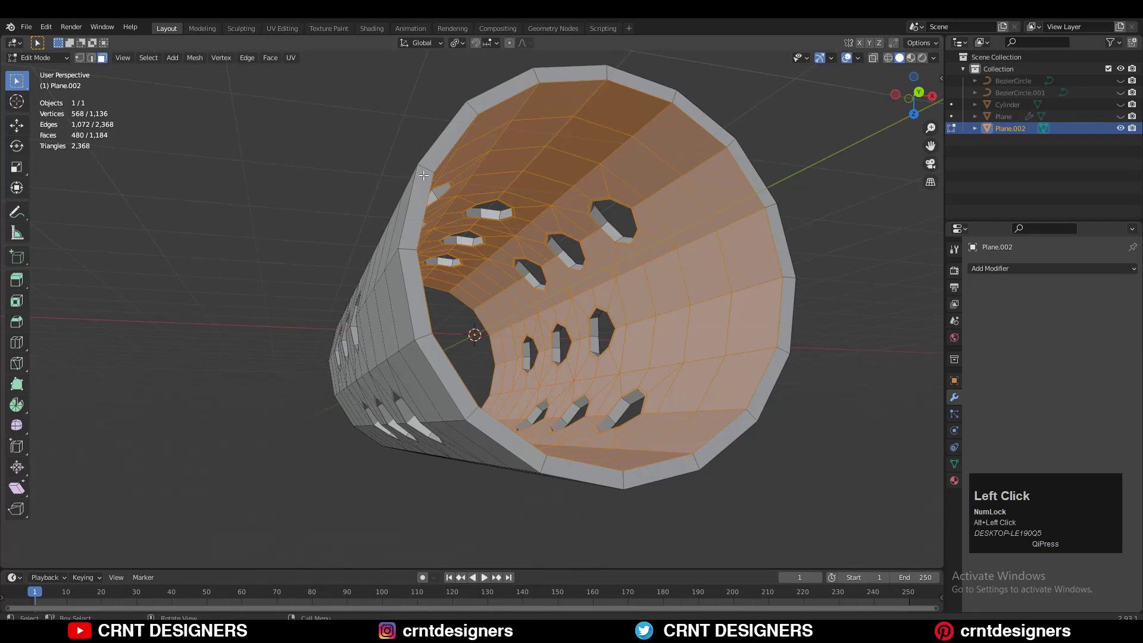
left_click(423, 177)
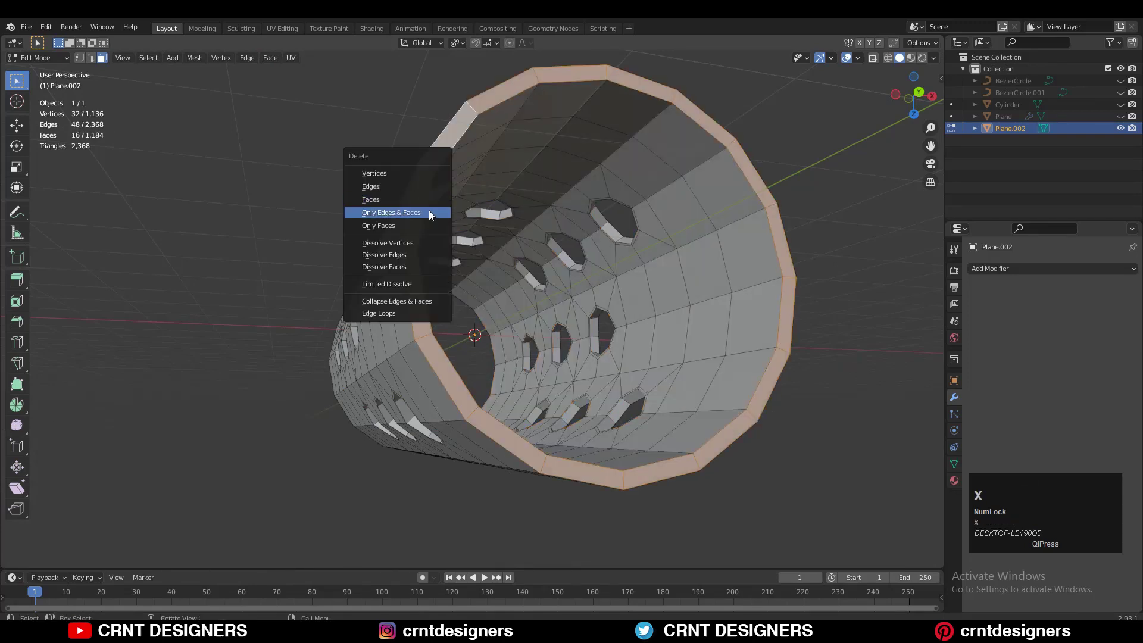
left_click(426, 200)
middle_click_drag(435, 202, 510, 291)
key("f")
middle_click_drag(620, 319, 575, 257)
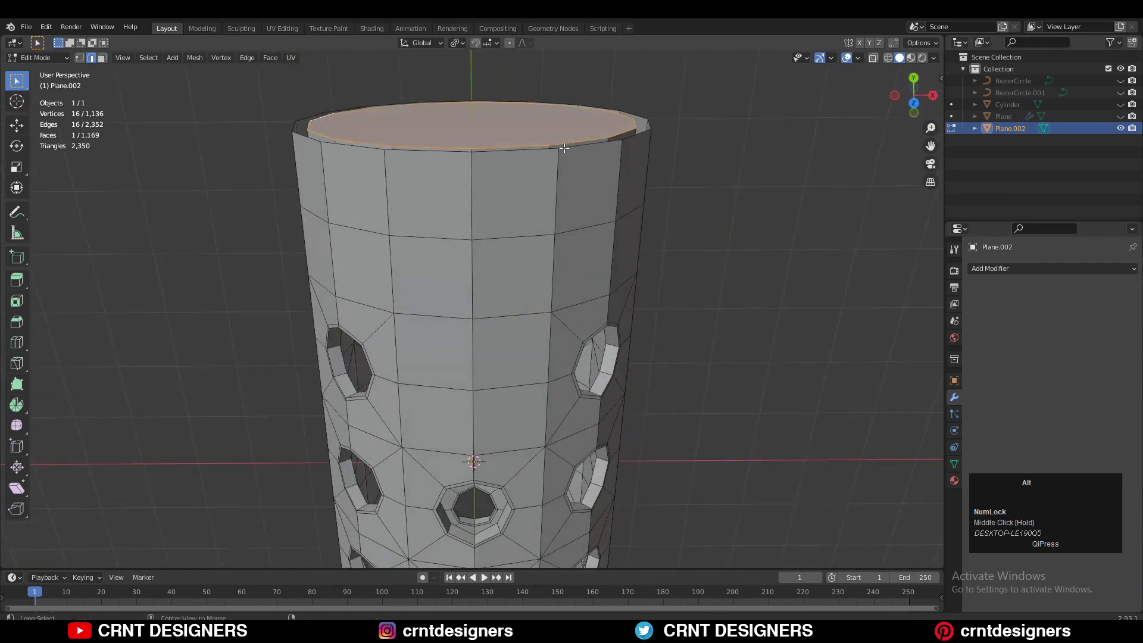
- Move the outer rim edge loop about 0.23 m along Y and fill it with a face
middle_click_drag(541, 137, 561, 327, "shift")
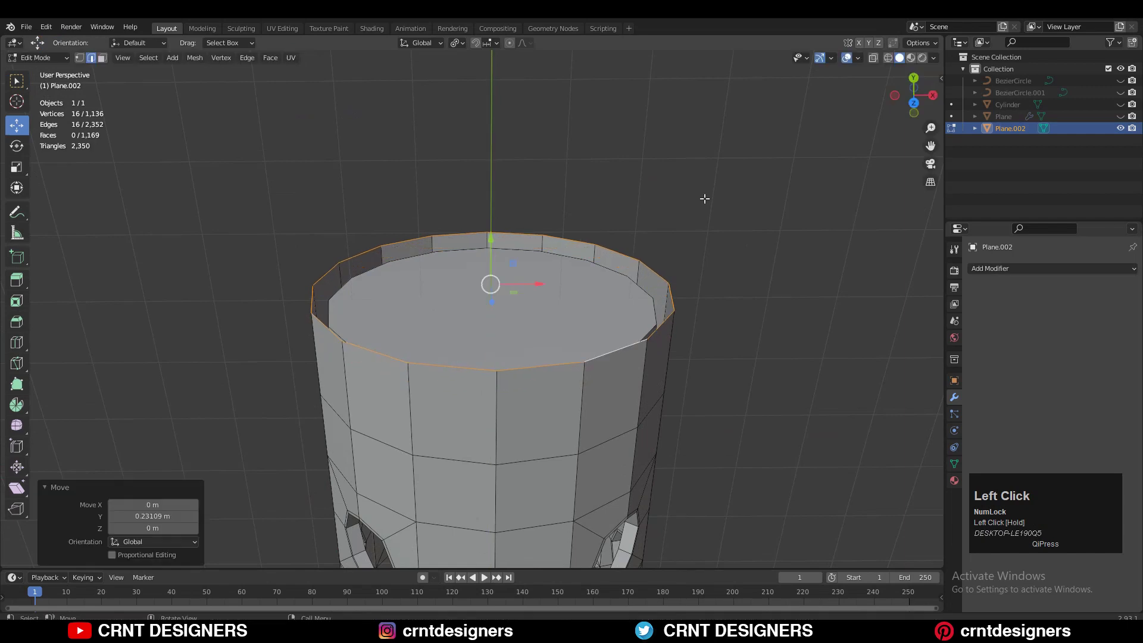
left_click_drag(494, 238, 494, 238)
left_click(913, 104)
left_click(873, 57)
key("f")
left_click(873, 58)
middle_click_drag(590, 254, 560, 182)
left_click(858, 57)
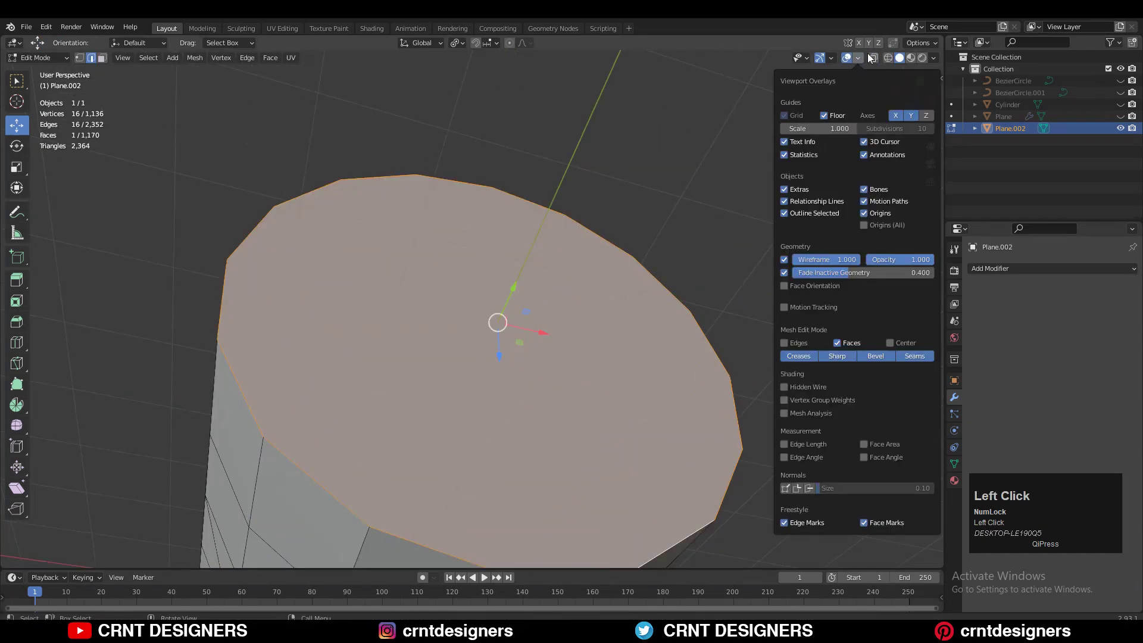
left_click(872, 58)
- Inset both the inner and outer cap faces at the closed end by about 0.26 m
key("3")
middle_click_drag(564, 301, 476, 458)
left_click(476, 458, "shift")
middle_click_drag(733, 446, 762, 356)
key("i")
left_click(685, 366)
- Scale the two inset cap faces down toward the tube's axis, excluding the Y axis
mouse_move(672, 372)
middle_mouse_down()
mouse_move(656, 316)
mouse_move(657, 372)
middle_mouse_up()
left_click(914, 87)
key("s")
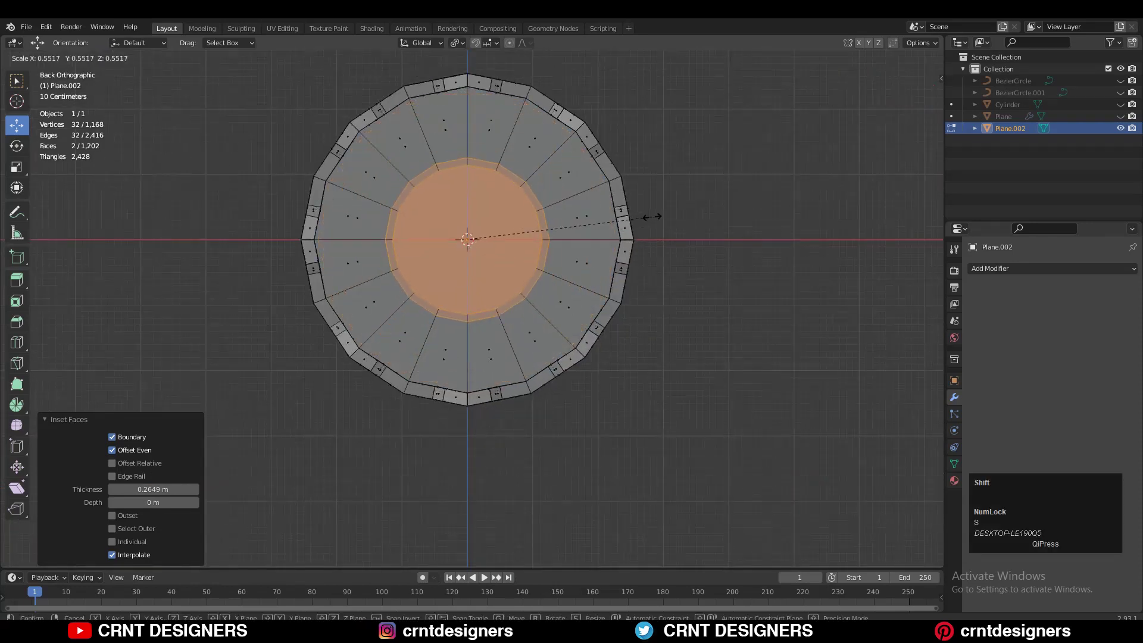
key("shift+y")
left_click(652, 217)
left_click(672, 212)
middle_click_drag(673, 211, 542, 236)
left_click_drag(477, 194, 477, 200)
- Inset the central cap faces once more and delete the innermost ones to open a hole in the end
middle_click_drag(602, 238, 652, 275)
key("i")
left_click(582, 268)
left_click(914, 89)
left_click(913, 78)
key("s")
left_click(875, 104)
key("x")
- Inset the face rings around the capped end, including the chamfer ring, to support its edges
middle_click_drag(875, 104, 604, 268)
left_click(605, 268, "alt")
key("i")
left_click(587, 219, "alt")
middle_click_drag(804, 245, 667, 279)
left_click(549, 283, "alt+shift")
key("i")
left_click(797, 296)
middle_click_drag(796, 296, 740, 349)
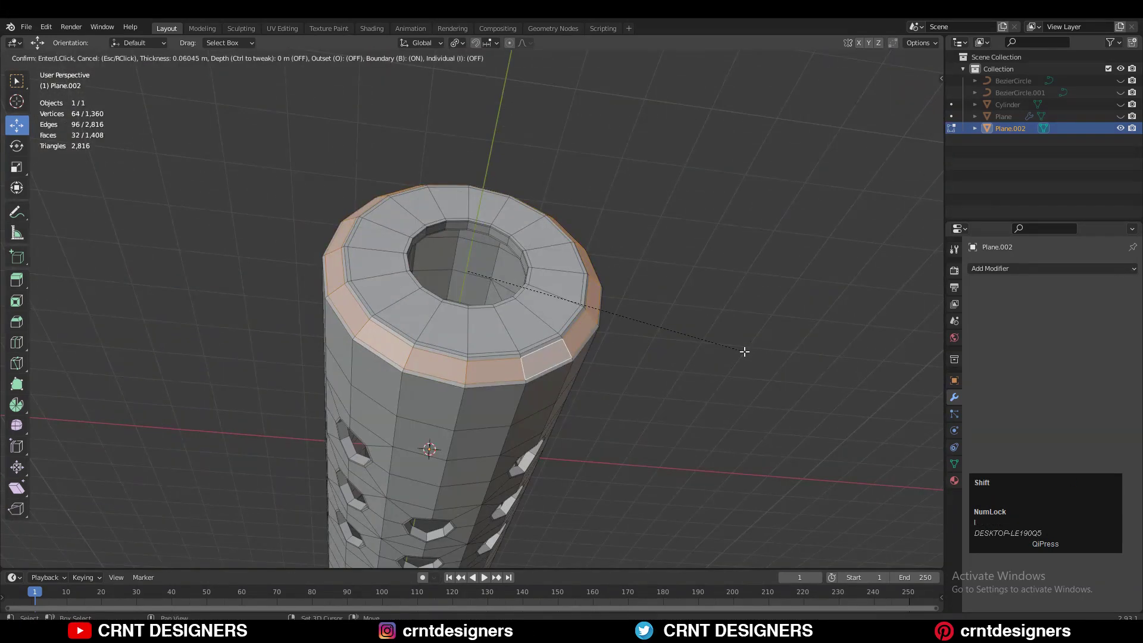
- Add supporting loop cuts around the tube and inset the rim face ring at the open end
key("ctrl+r")
middle_click_drag(509, 225, 594, 351)
middle_click_drag(594, 352, 636, 334, "ctrl")
key("ctrl+r")
left_click(635, 335)
left_click(635, 334, "alt")
key("i")
left_click(426, 291)
key("Tab")
middle_click_drag(599, 402, 667, 393)
middle_click_drag(666, 393, 666, 322, "ctrl")
key("Tab")
middle_click_drag(667, 322, 595, 322, "shift")
key("ctrl+KP_Add")
key("ctrl+z")
- Return to Object Mode and add a Subdivision modifier to the tube
key("Tab")
middle_click_drag(717, 250, 708, 202, "ctrl")
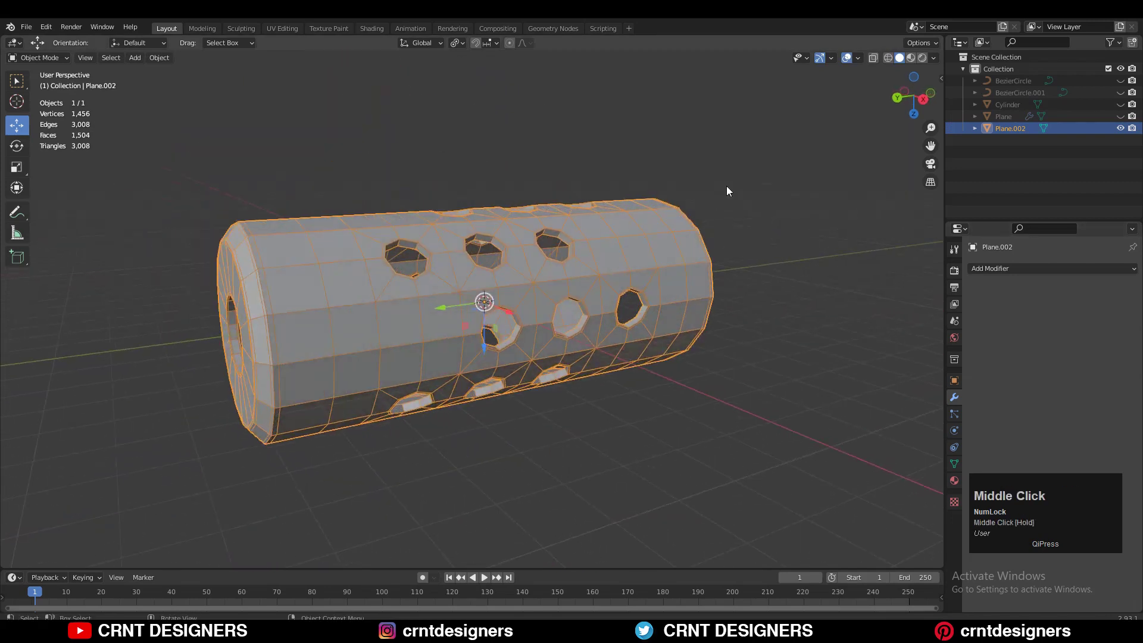
left_click(708, 202)
left_click(994, 269)
left_click(906, 485)
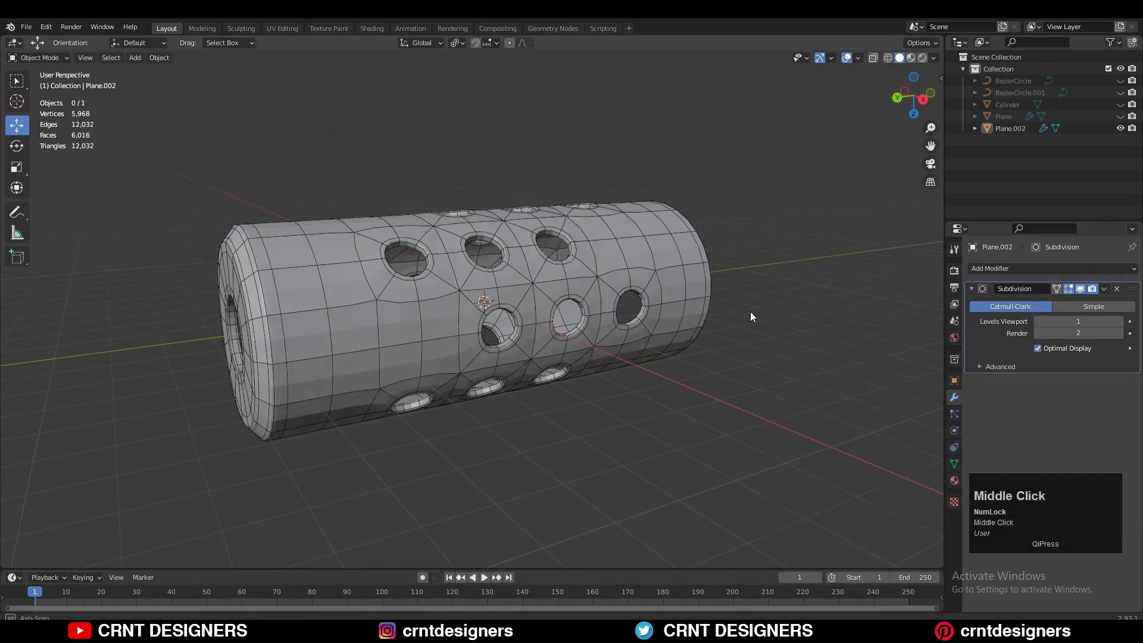
- Set the subdivision viewport level to 2 and shade the tube smooth
middle_click_drag(755, 316, 907, 308)
middle_click_drag(669, 241, 497, 335)
left_click(497, 335)
right_click(497, 335)
left_click(534, 231)
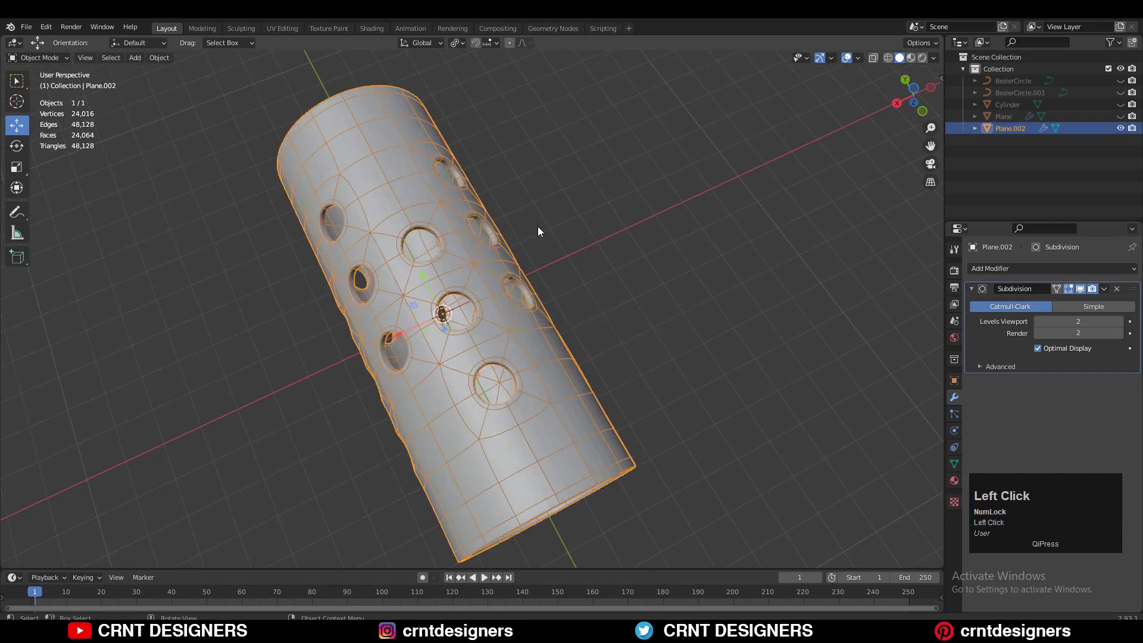
- Examine the smoothed tube's holes, ends and interior from several angles, with and without the overlays
left_click(795, 89)
left_click(847, 58)
middle_click_drag(714, 143, 647, 340)
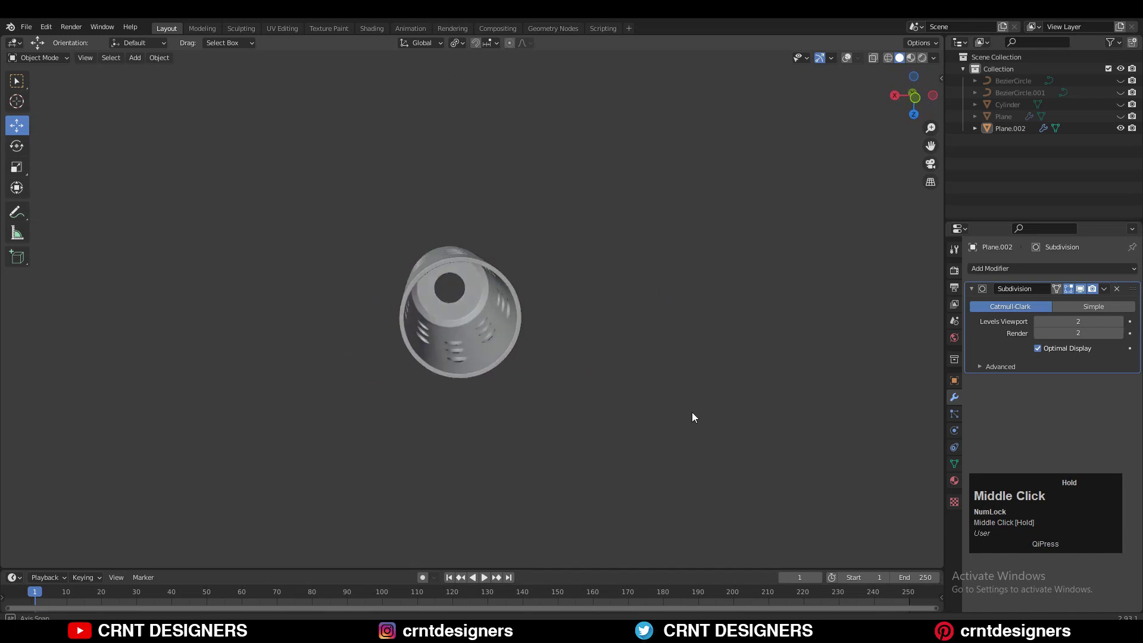
middle_click_drag(531, 357, 525, 370)
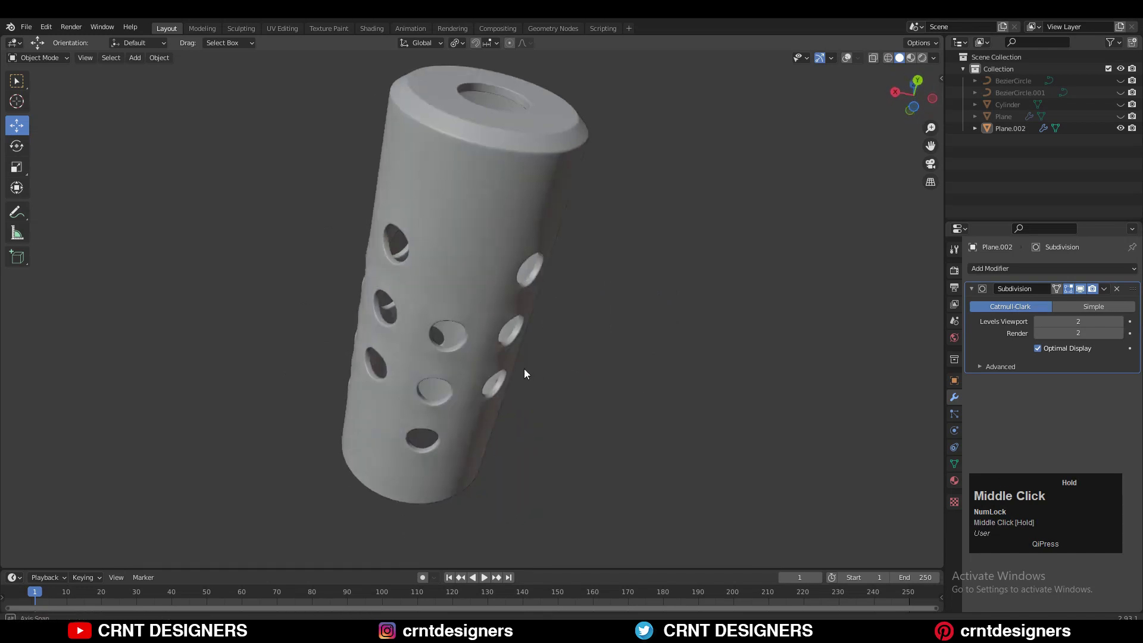
left_click(898, 96)
left_click(907, 96)
middle_click_drag(616, 133, 679, 194, "shift")
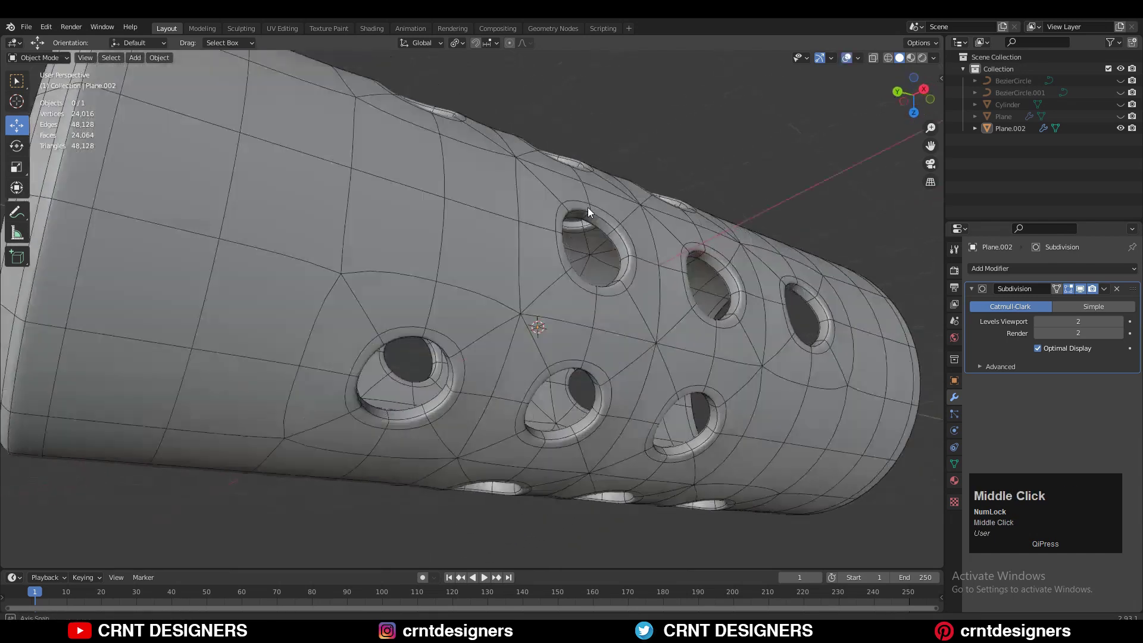
scroll(588, 207, "down", 6)
middle_click_drag(652, 205, 835, 147)
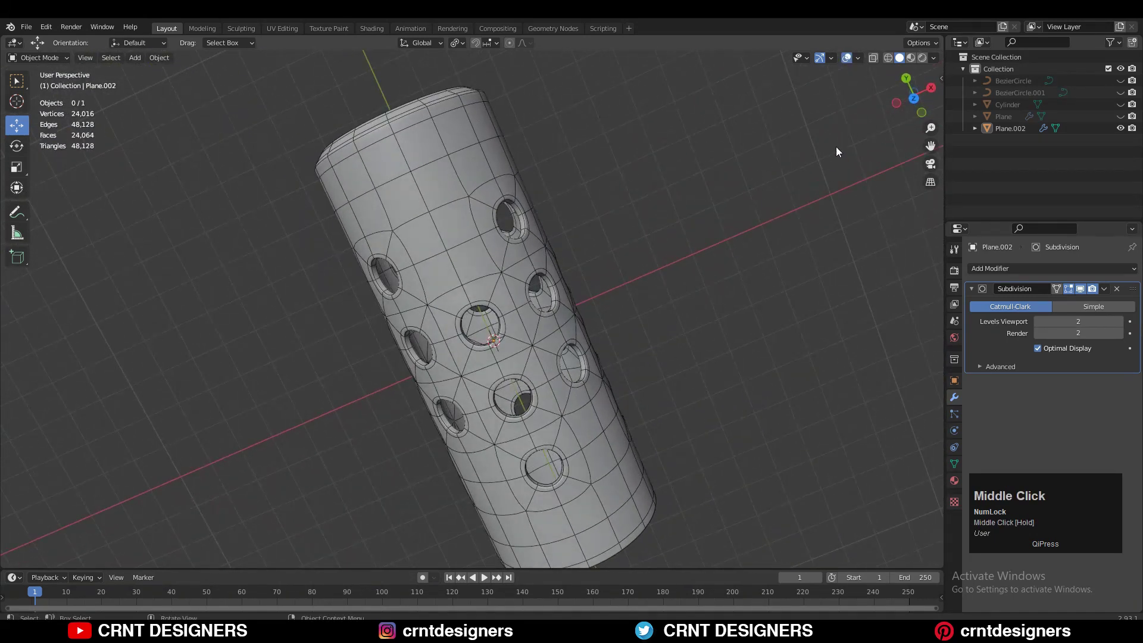
left_click(911, 98)
- Apply the Subdivision modifier at viewport level 1 and enter Edit Mode on the tube
left_click(1105, 290)
left_click(1089, 312)
key("Tab")
- Select the star-shaped face patches between the holes all the way around the tube
middle_click_drag(738, 270, 573, 255)
scroll(576, 222, "up", 3)
key("w")
left_click_drag(566, 262, 588, 283, "shift")
middle_click_drag(584, 285, 584, 319)
key("ctrl+z")
key("ctrl+z")
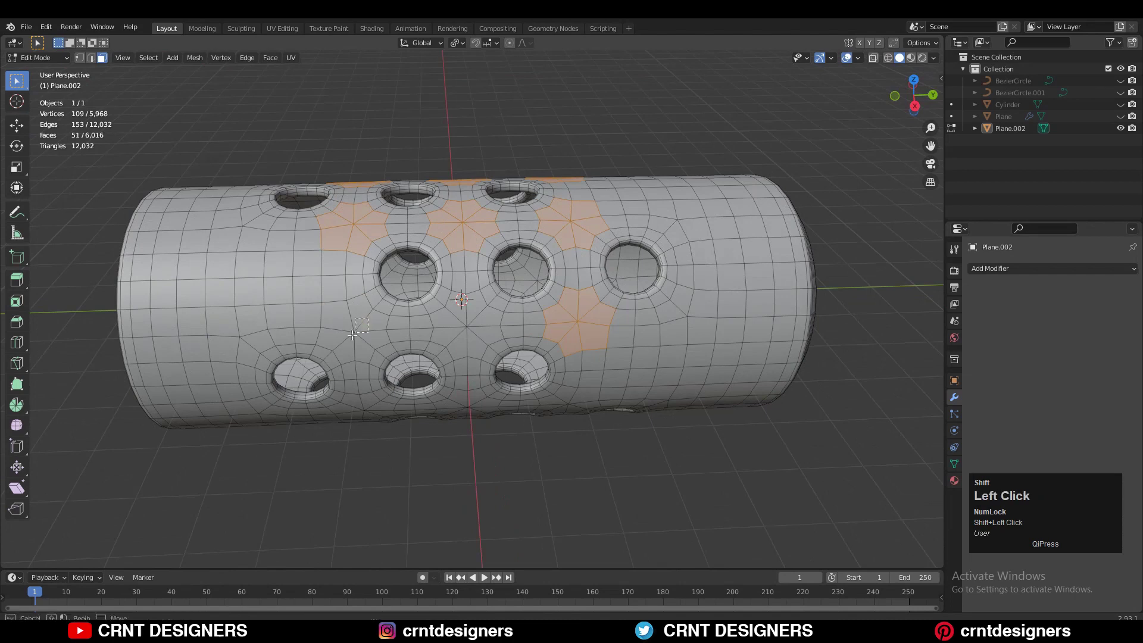
left_click_drag(461, 331, 473, 320, "shift")
middle_click_drag(384, 375, 380, 275)
left_click_drag(559, 272, 575, 289, "shift")
middle_click_drag(539, 330, 509, 261)
left_click_drag(362, 284, 348, 299, "shift")
left_click_drag(454, 302, 469, 316, "shift")
left_click_drag(564, 317, 578, 331, "shift")
middle_click_drag(536, 333, 518, 286)
left_click_drag(365, 293, 357, 314, "shift")
left_click_drag(459, 302, 455, 306, "shift")
left_click_drag(587, 282, 565, 303, "shift")
middle_click_drag(536, 321, 518, 256)
left_click_drag(373, 278, 343, 292, "shift")
left_click(580, 279, "shift")
middle_click_drag(581, 279, 390, 306)
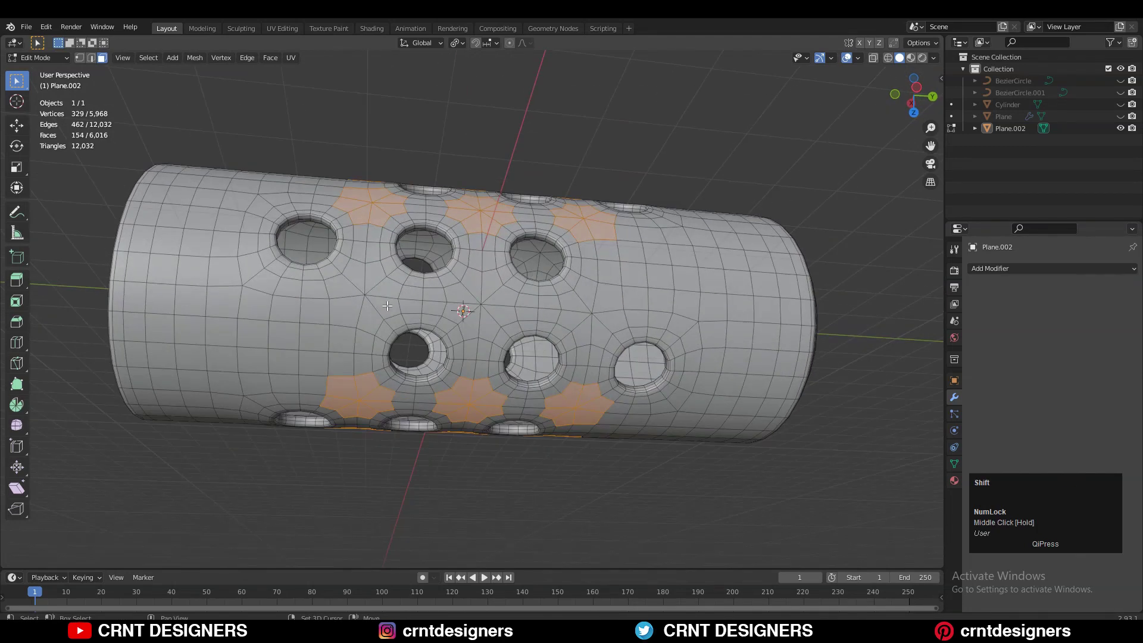
left_click_drag(589, 317, 587, 319, "shift")
middle_click_drag(587, 319, 562, 310)
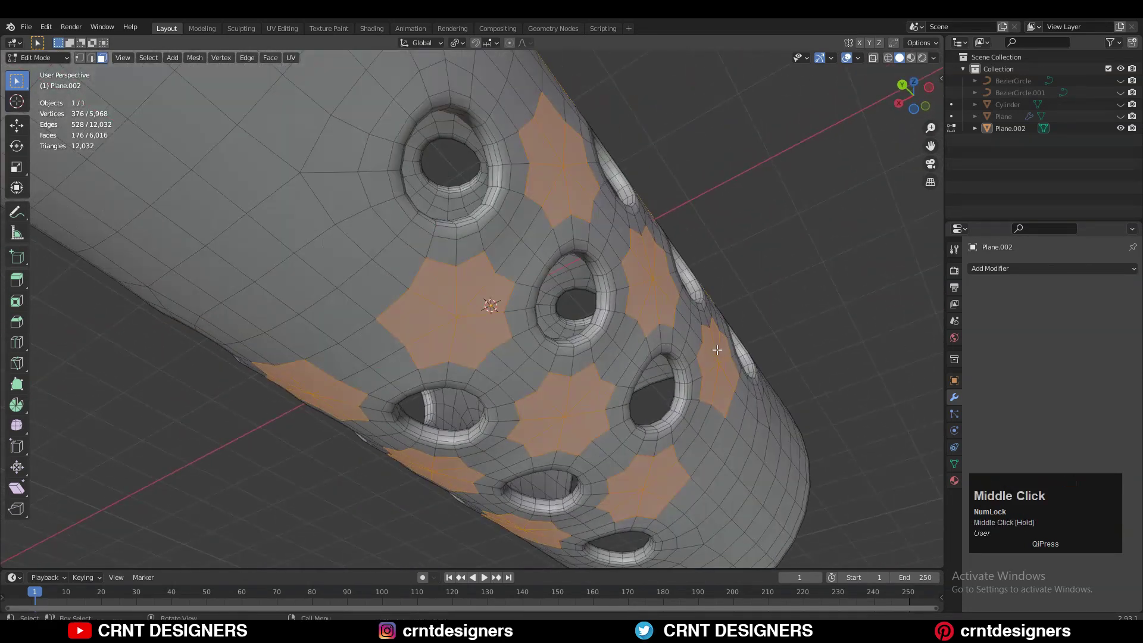
- Inset the selected face patches and reshape them into circles with the LoopTools Circle operation
left_click(822, 357)
middle_click_drag(822, 357, 584, 285)
right_click(563, 241)
left_click(606, 250)
- Scale the circular patches to 0.654 and inset them by about 0.05 m
key("s")
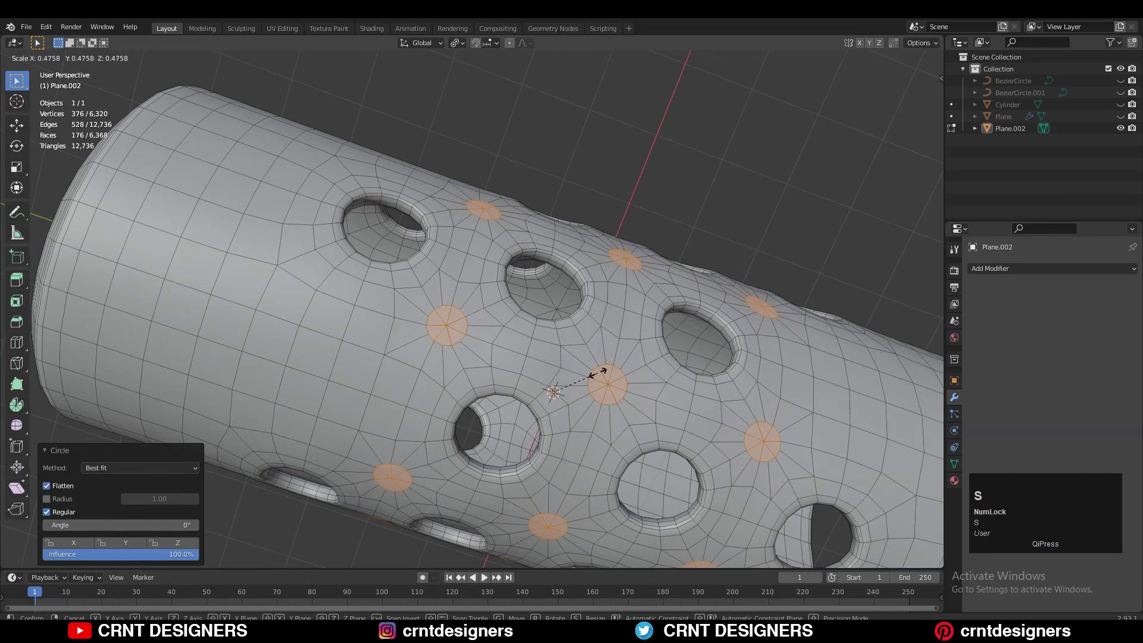
left_click(614, 364)
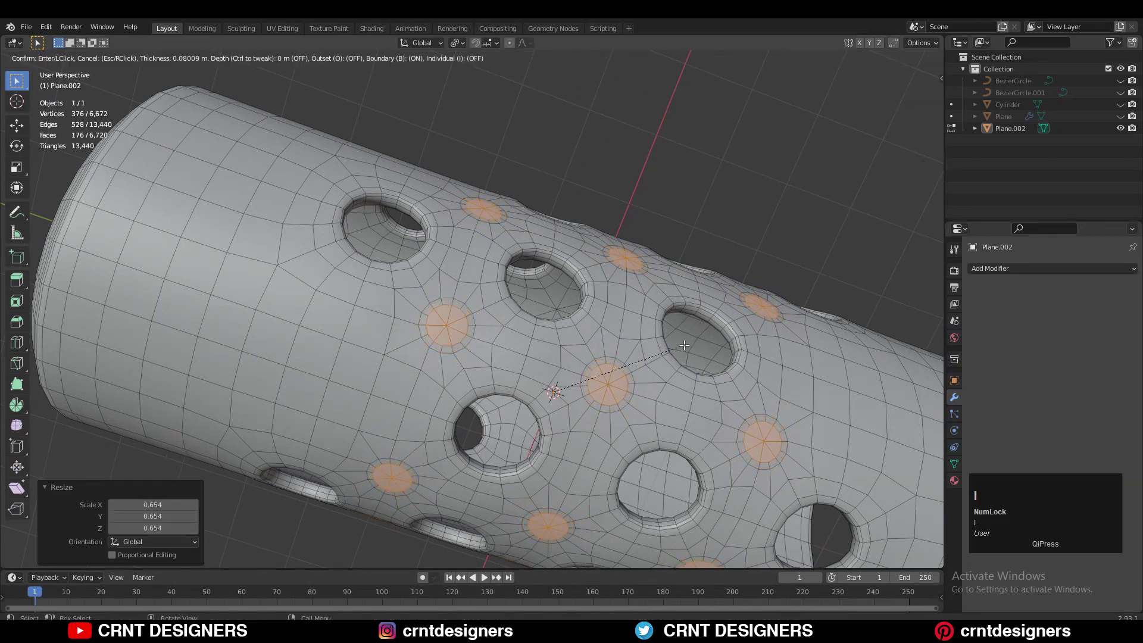
left_click(704, 324)
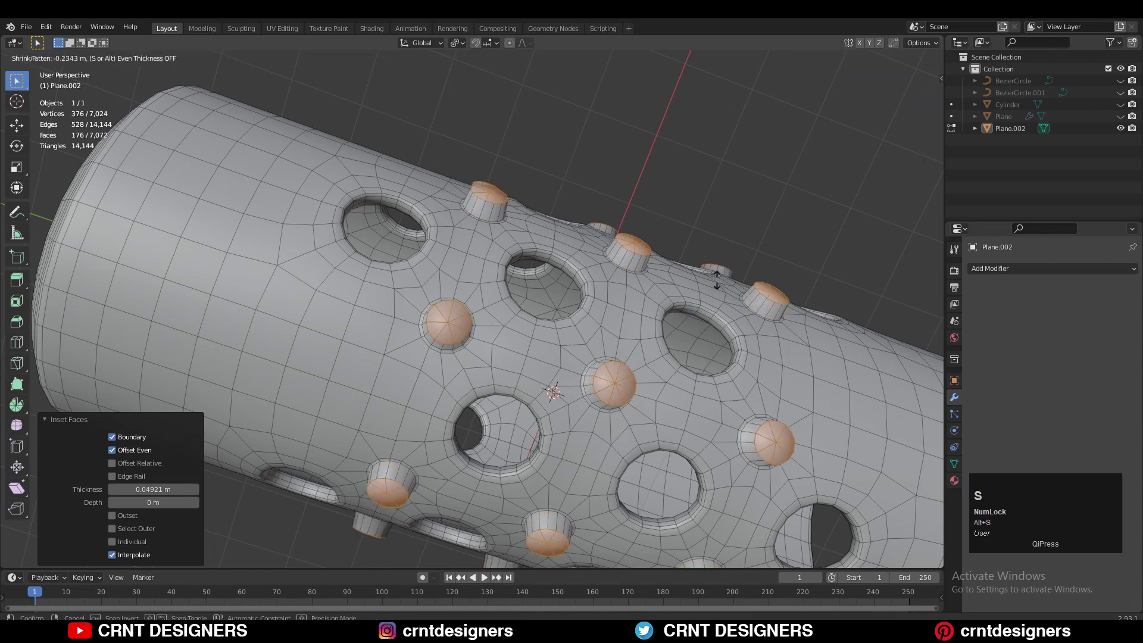
- Recess the circular patches with a Shrink/Fatten offset of 0.0829 m and inset their floors slightly
key("shift")
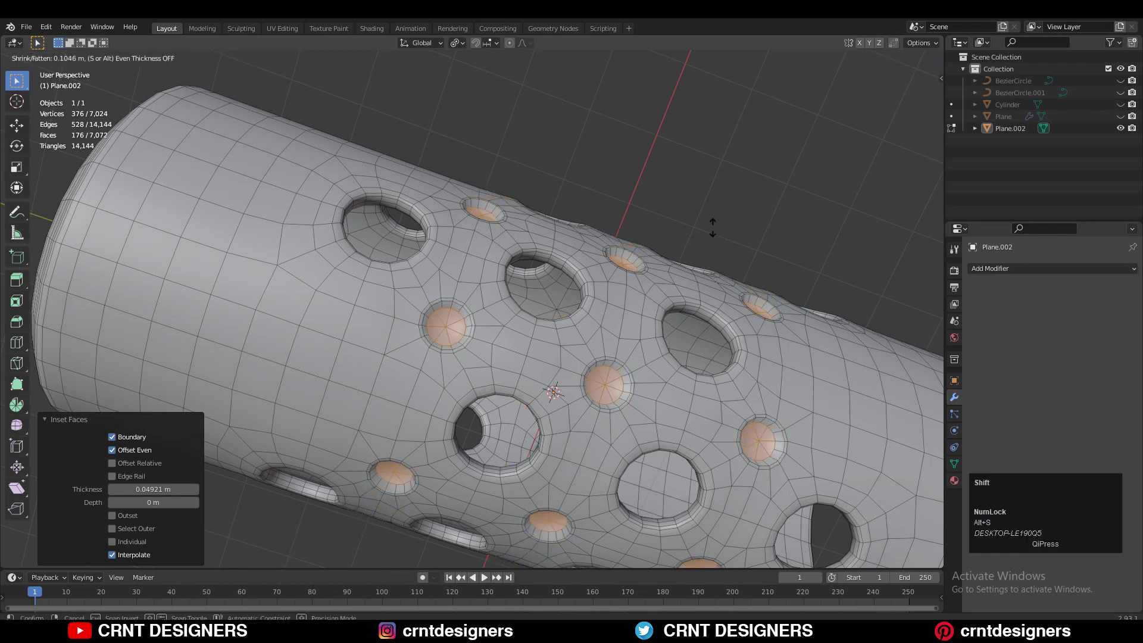
left_click(722, 252)
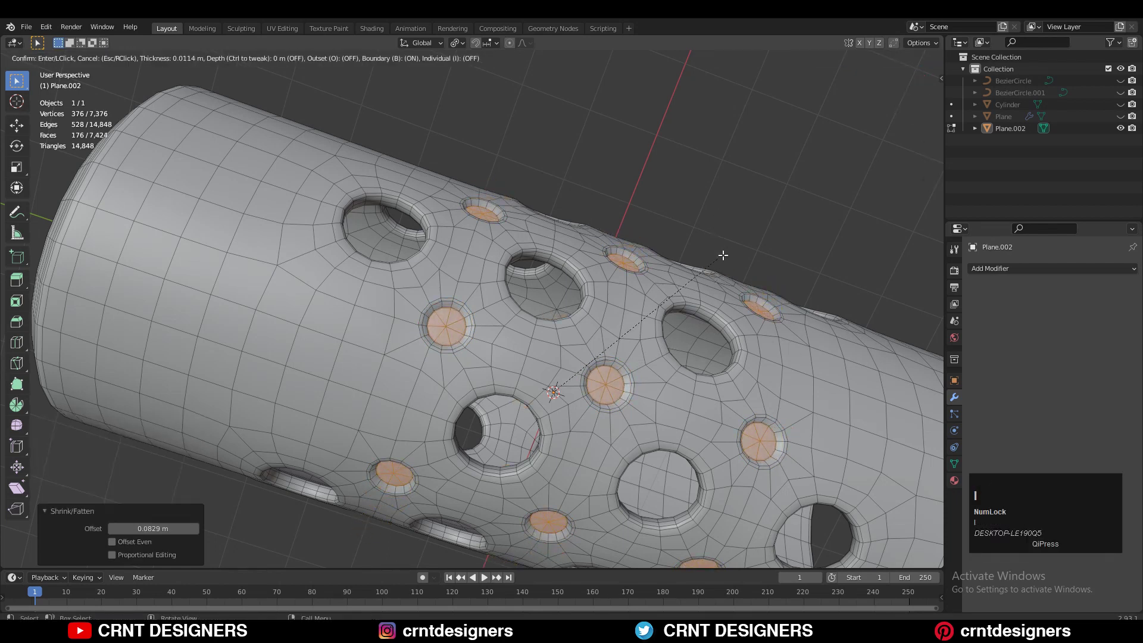
left_click(720, 256)
key("Tab")
- Add a Subdivision modifier with viewport level 2 to the dimpled tube and hide the viewport overlays
middle_click_drag(694, 245, 812, 197, "ctrl")
left_click(915, 96)
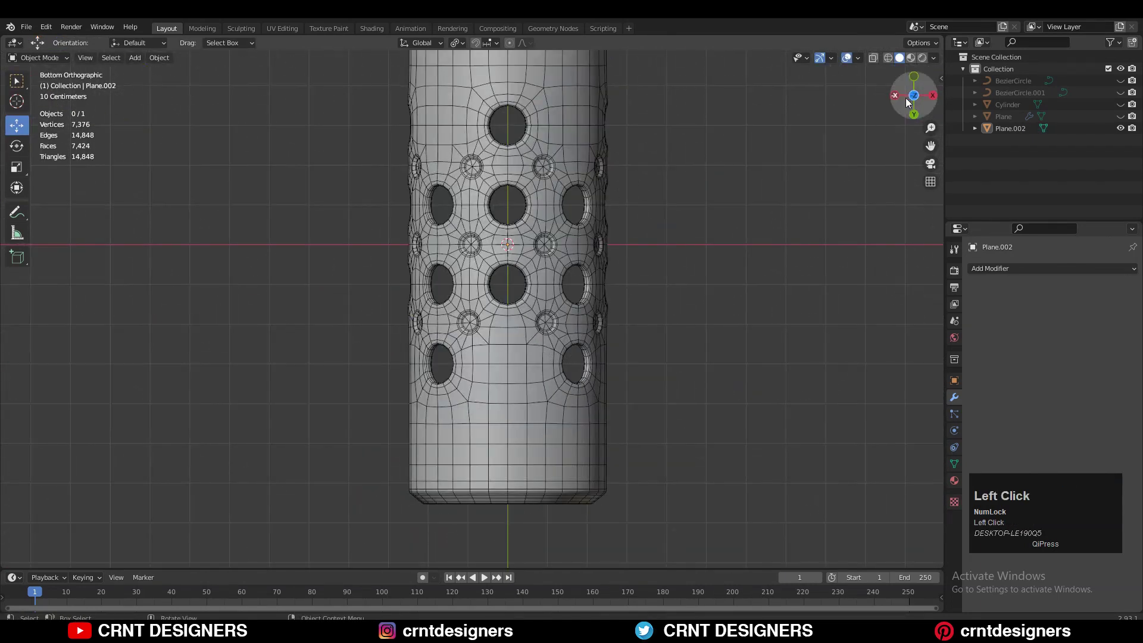
left_click(913, 95)
left_click(568, 302)
left_click(714, 278)
left_click(1022, 267)
middle_click_drag(696, 286, 711, 381, "ctrl")
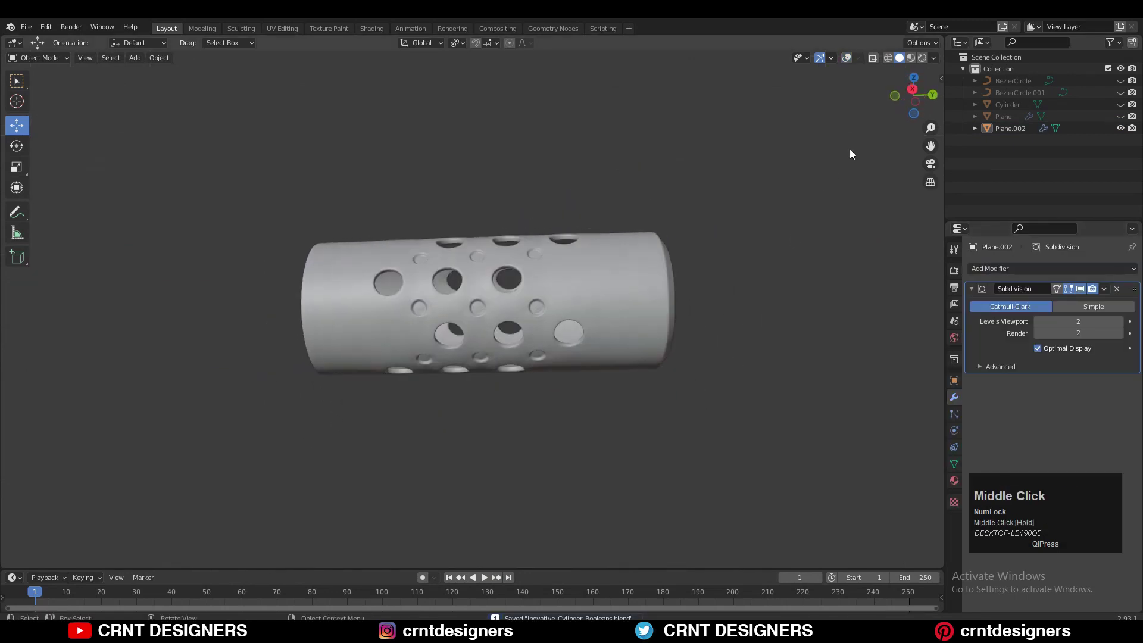
- Select the tube's entire mesh in Edit Mode with overlays shown and merge its vertices by distance
left_click(911, 89)
left_click(619, 280)
left_click(845, 58)
key("Tab")
key("a")
left_click(194, 57)
left_click(224, 224)
left_click(156, 541)
left_click(153, 488)
- Inspect the merged mesh around the holes and inside the tube, and set the merge distance to 0.0201 m
middle_click_drag(452, 333, 536, 262)
left_click(846, 58)
middle_click_drag(697, 117, 702, 250, "ctrl")
middle_click_drag(702, 250, 762, 298)
left_click(846, 58)
middle_click_drag(655, 226, 615, 240, "shift")
scroll(615, 240, "up", 3)
key("a")
key("a")
middle_click_drag(416, 268, 667, 202)
key("ctrl+z")
key("ctrl+shift+z")
left_click(195, 528)
middle_click_drag(417, 333, 625, 387)
middle_click_drag(625, 387, 586, 433, "shift")
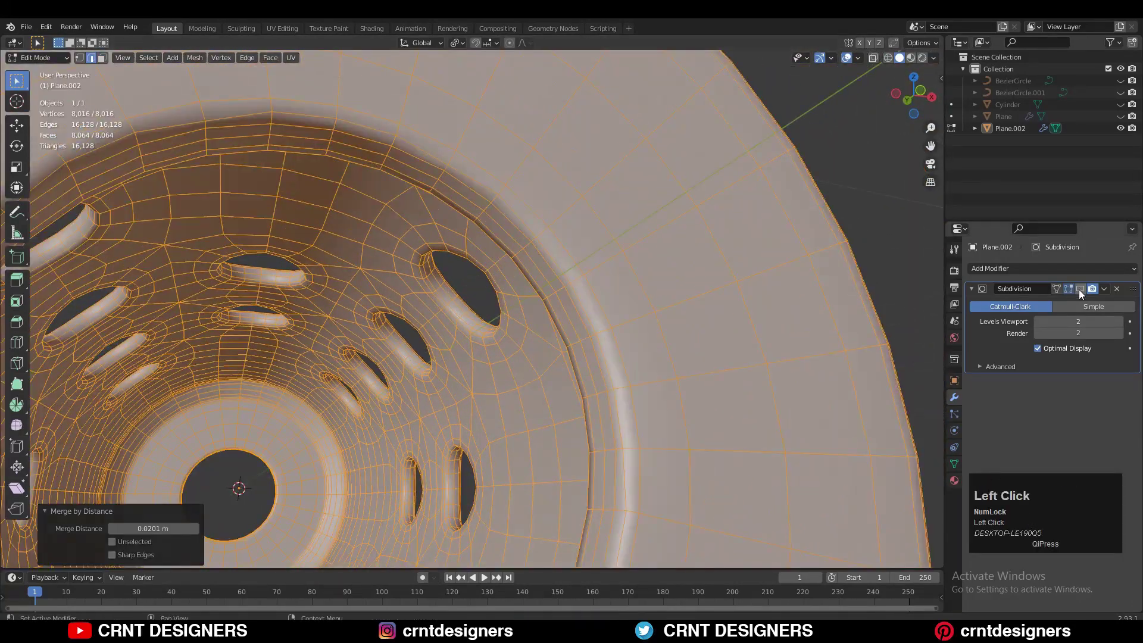
- Return to Object Mode and check the tube's mesh with the Subdivision modifier's viewport display switched back on
key("Tab")
middle_click_drag(863, 280, 1141, 308)
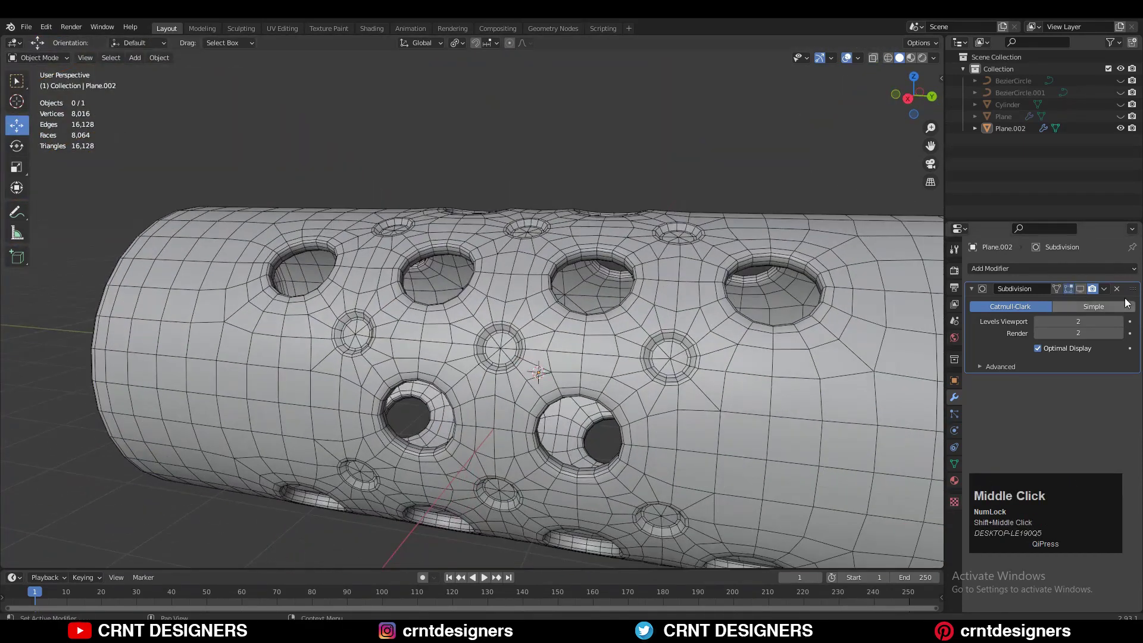
left_click(1079, 290)
left_click(845, 58)
middle_click_drag(841, 83, 699, 337)
scroll(287, 439, "down", 3)
scroll(723, 270, "up", 1)
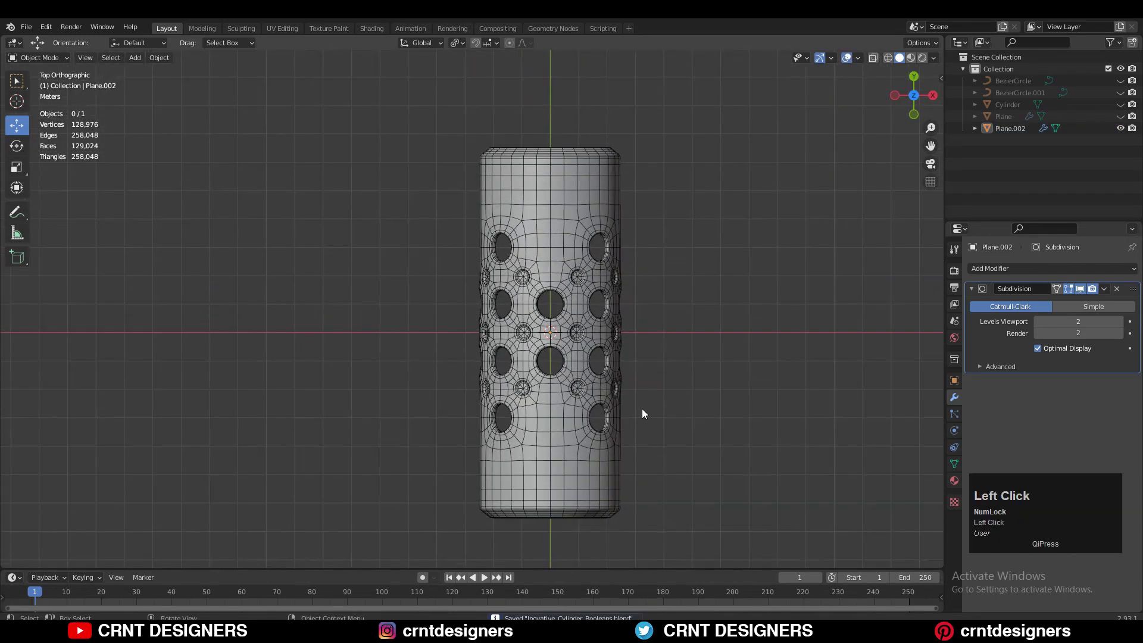
- Select a face loop around the tube near each end and inset both bands, with a final inset thickness of about 0.053 m
key("Tab")
key("3")
scroll(641, 408, "up", 1)
left_click(594, 151, "alt")
left_click(599, 521, "alt+shift")
middle_click_drag(851, 474, 801, 369, "shift")
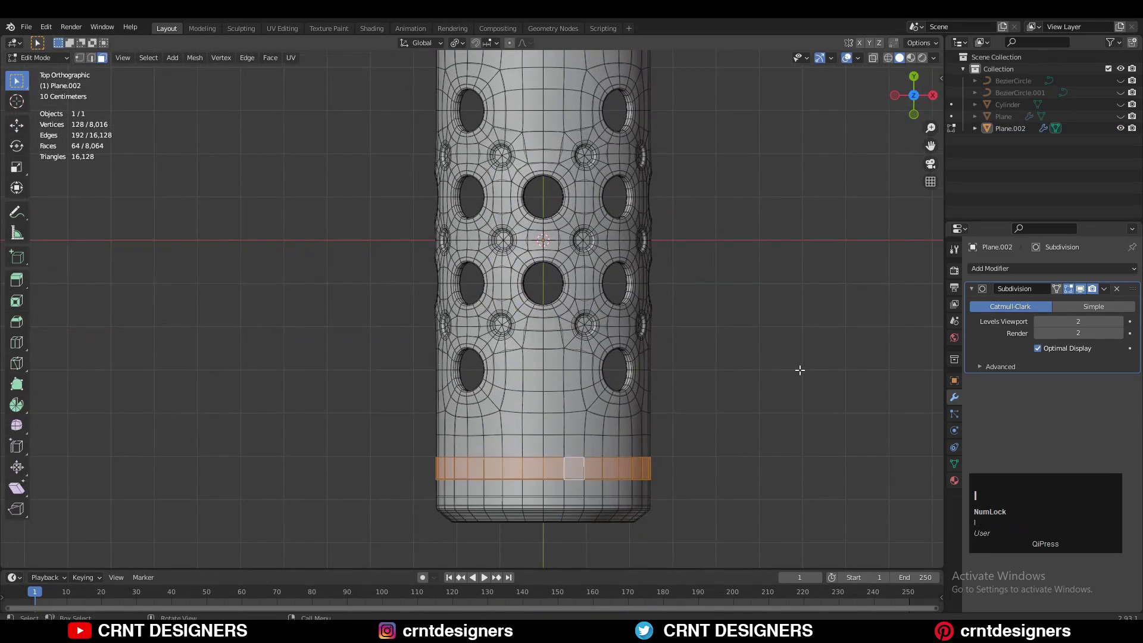
key("i")
middle_click_drag(761, 443, 718, 330, "shift")
key("ctrl+z")
key("i")
left_click(743, 328)
scroll(774, 322, "up", 1)
key("i")
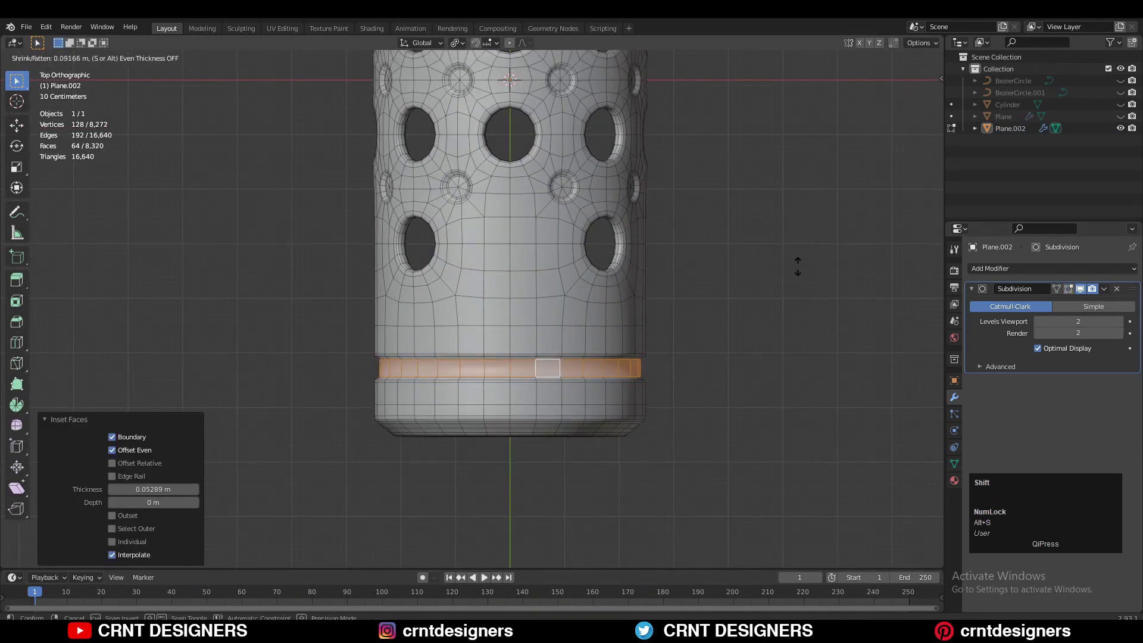
- Recess the two inset bands into grooves with Shrink/Fatten and save the file from Object Mode
left_click(797, 322)
key("Tab")
middle_click_drag(774, 286, 742, 283)
key("ctrl+s")
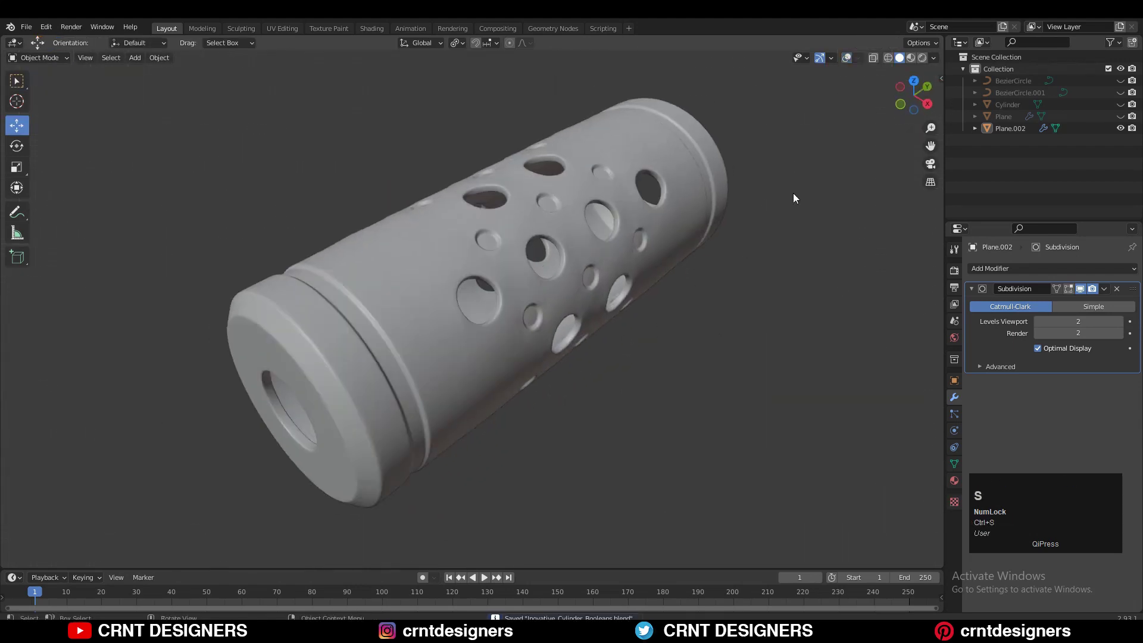